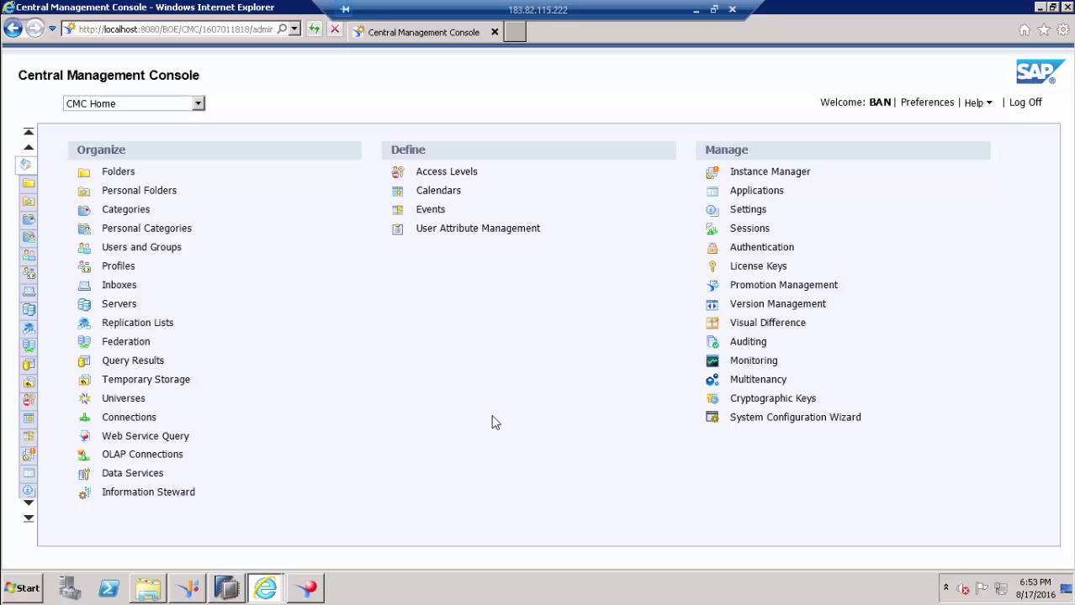
Open the Access Levels list, where View On Demand adds schedule and document-refresh rights
left_click(450, 173)
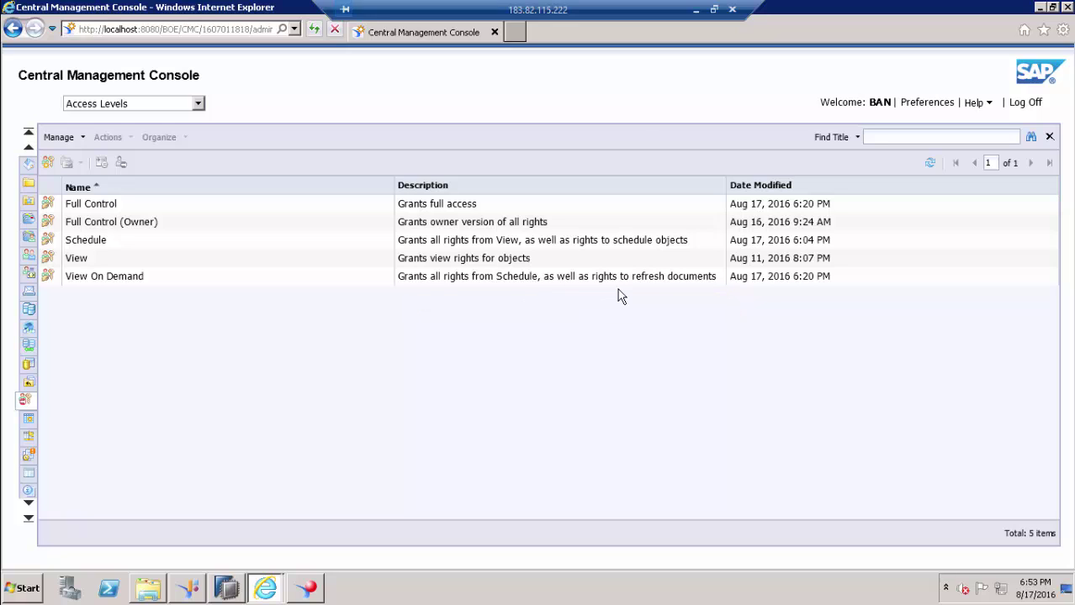
Open the US_VD group from the Users and Groups Group List to see its single member
left_click(686, 282)
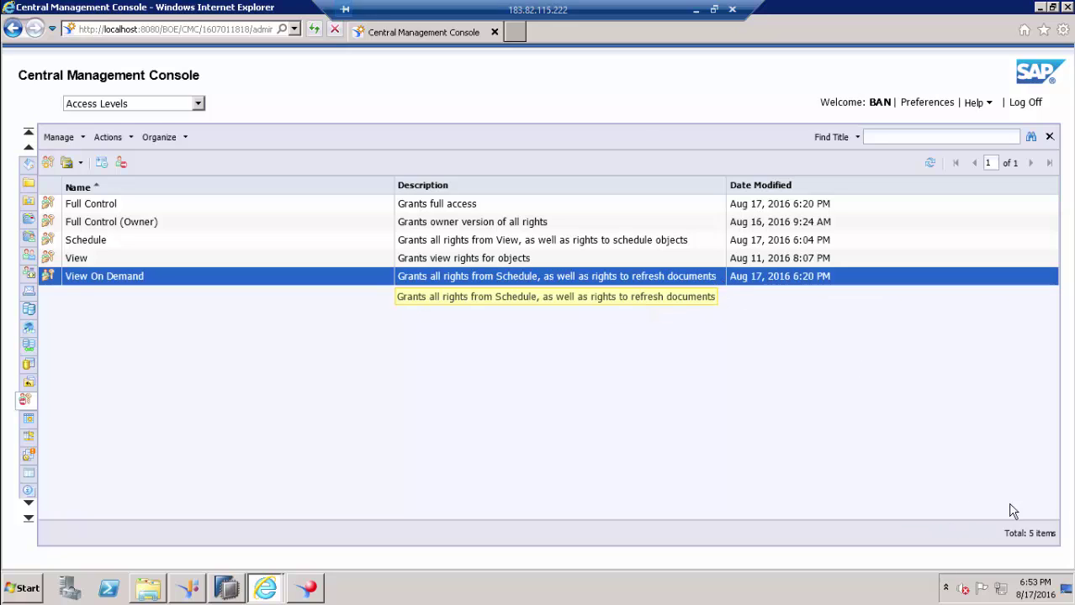
left_click(180, 106)
left_click(89, 169)
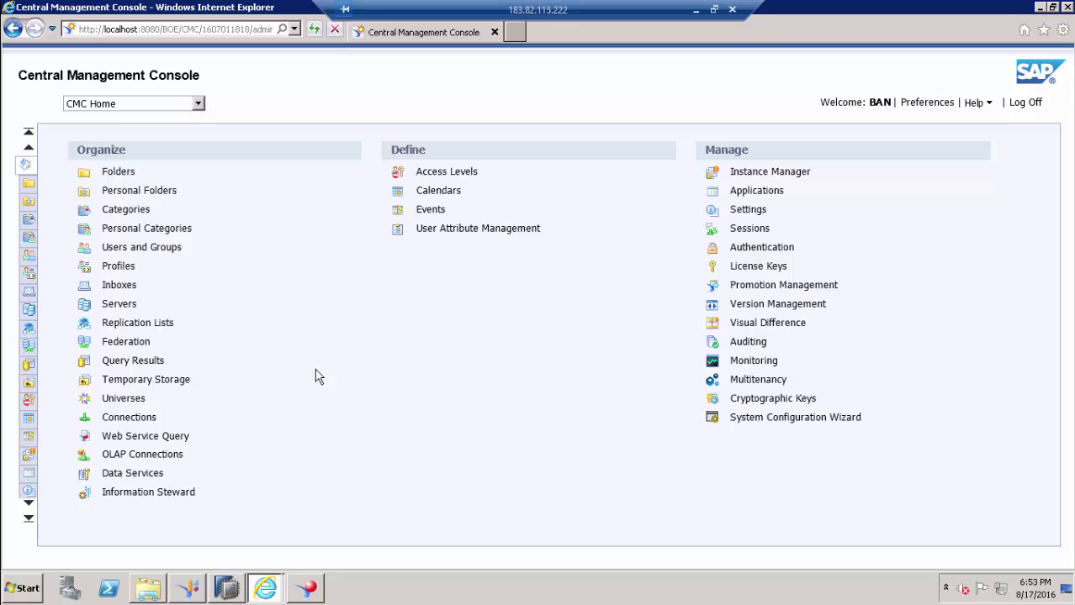
left_click(156, 253)
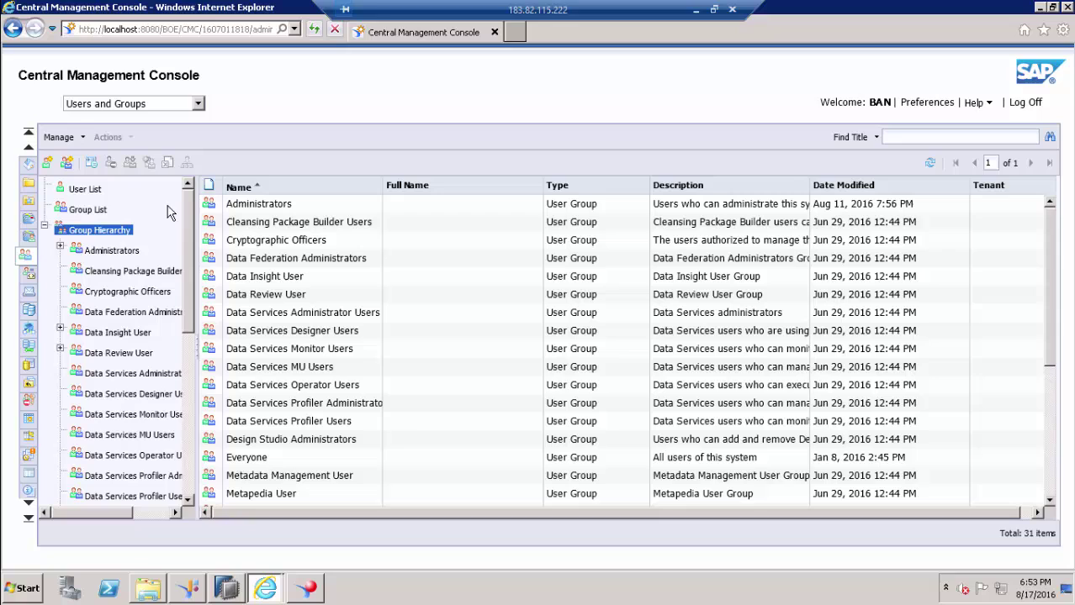
left_click(94, 210)
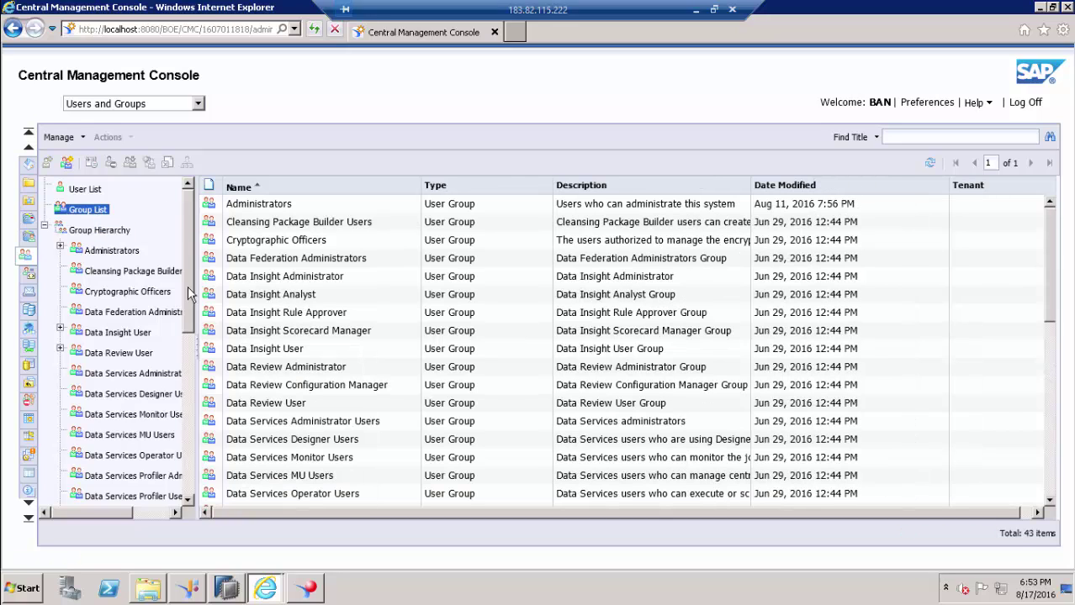
left_click_drag(192, 294, 193, 454)
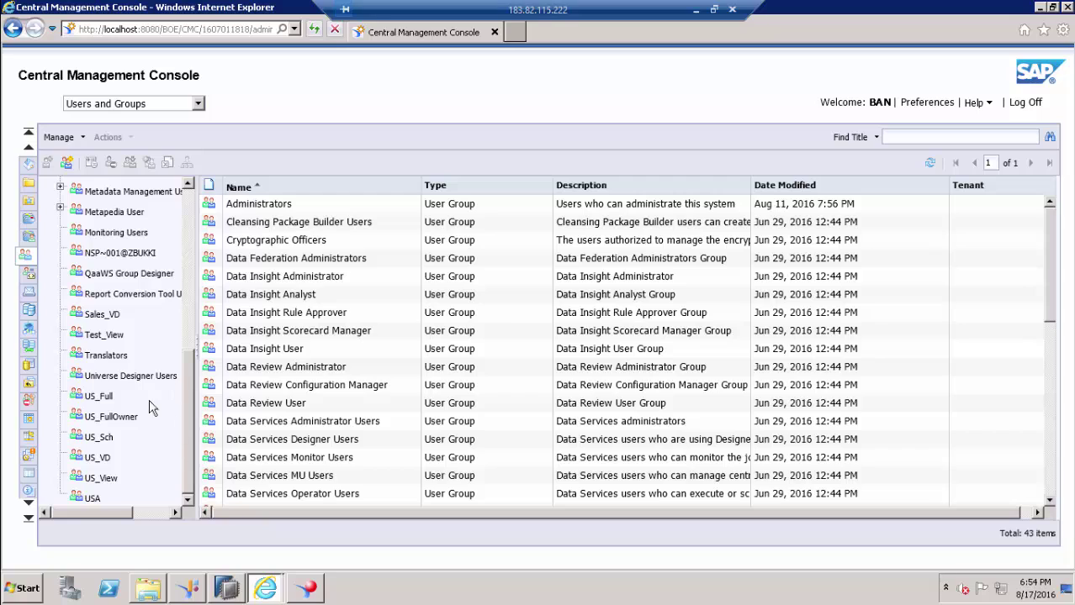
left_click(97, 458)
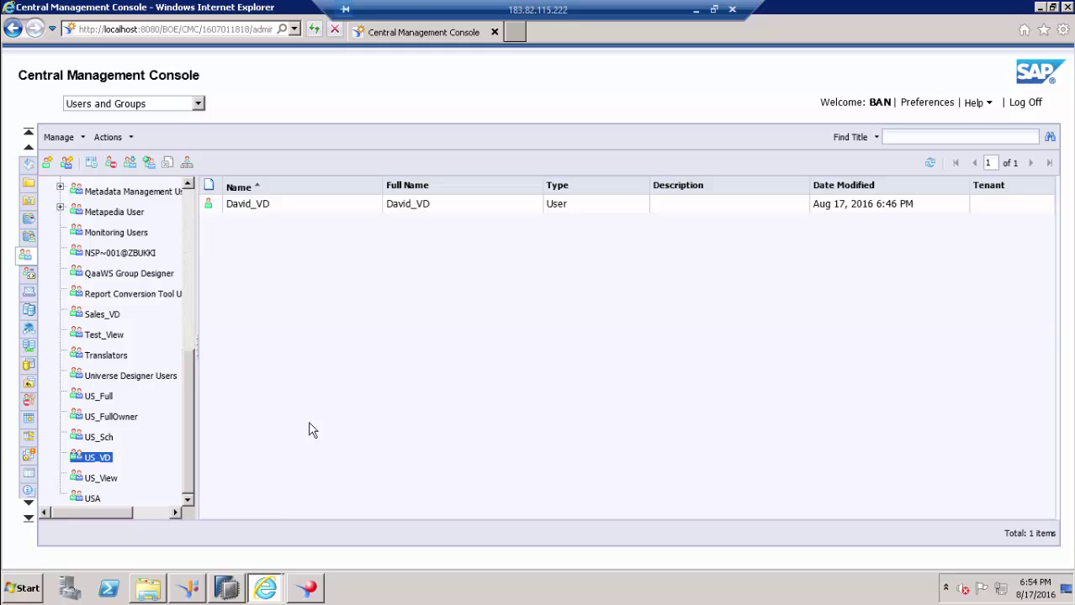
Sign in to BI launch pad with the account password
mouse_move(264, 588)
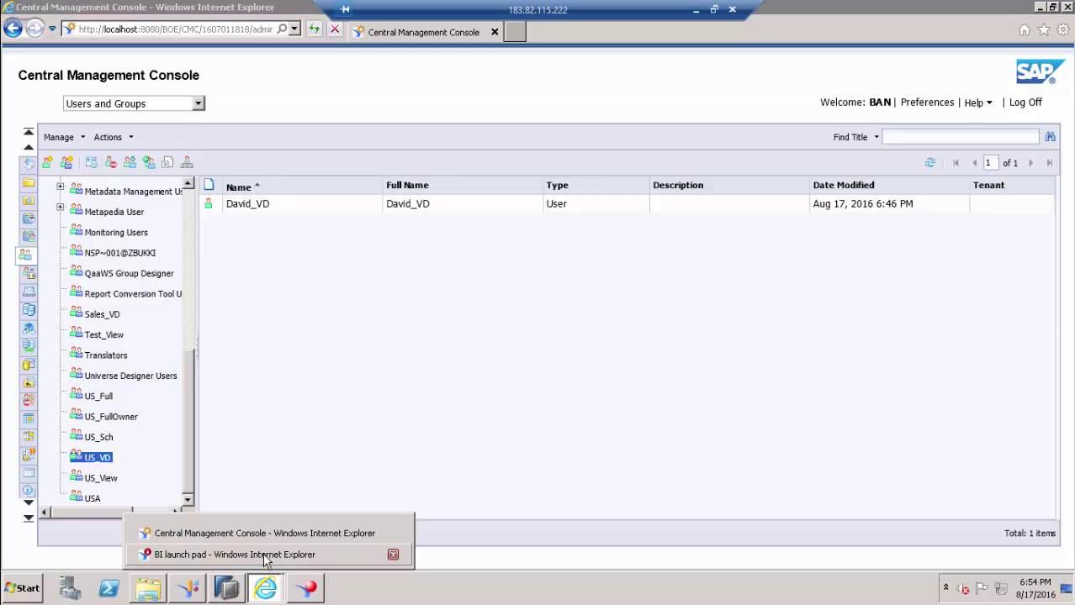
left_click(252, 555)
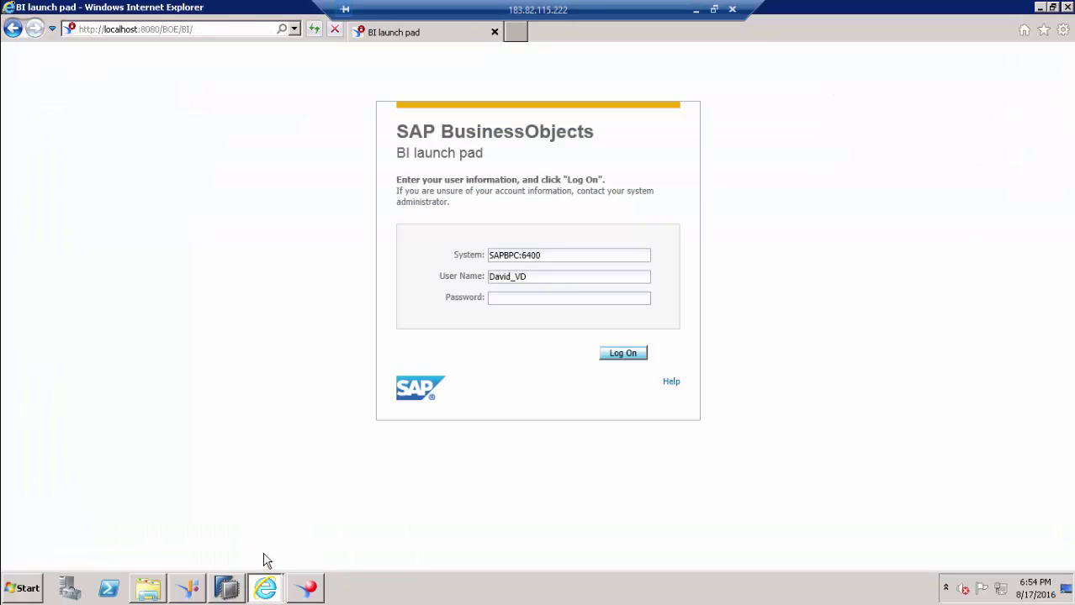
left_click(521, 300)
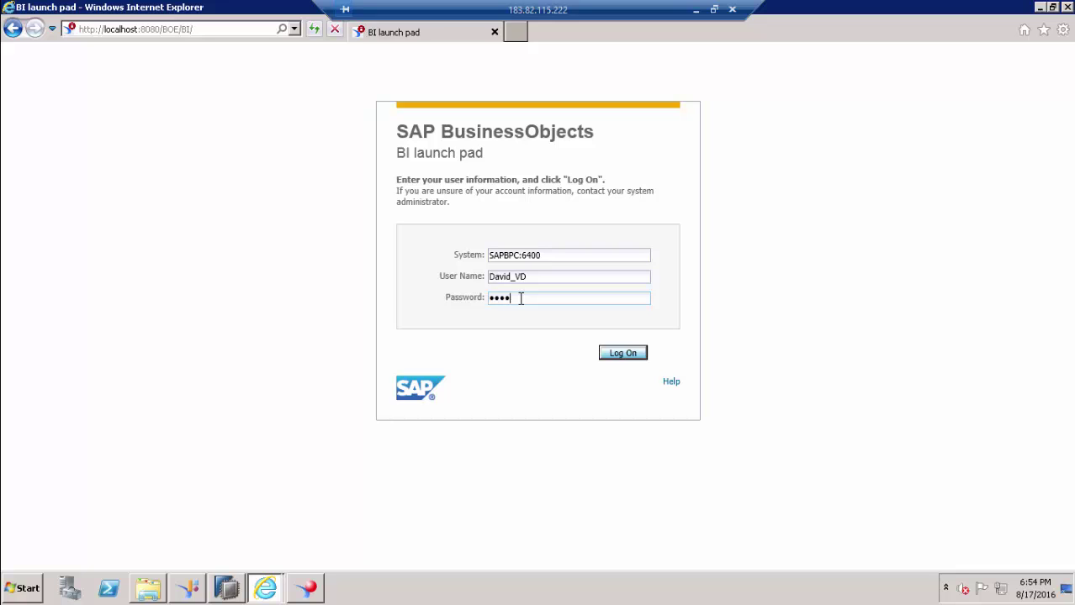
key("Return")
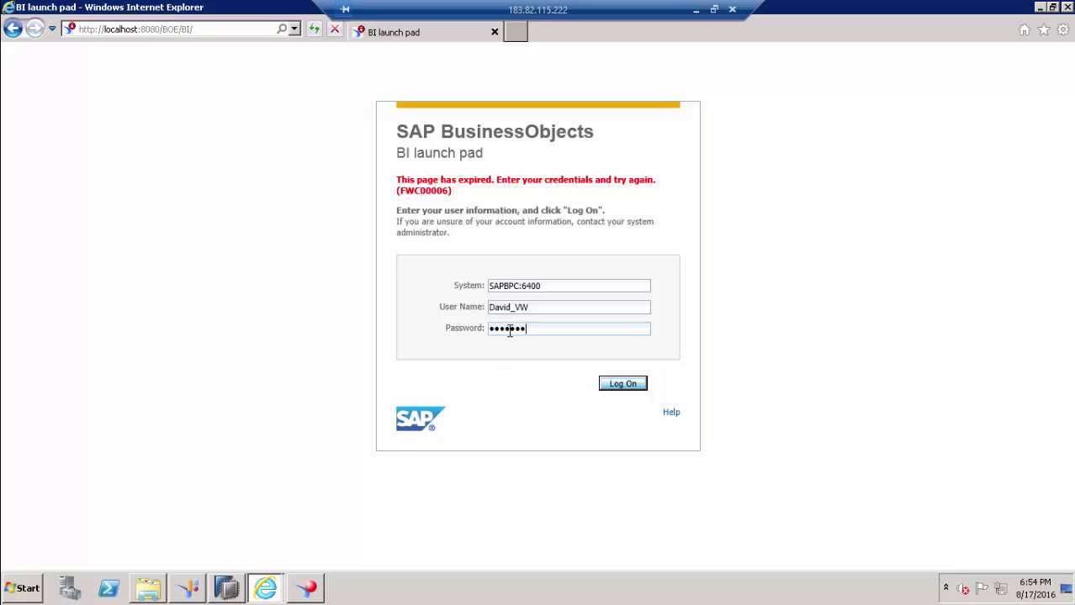
key("Return")
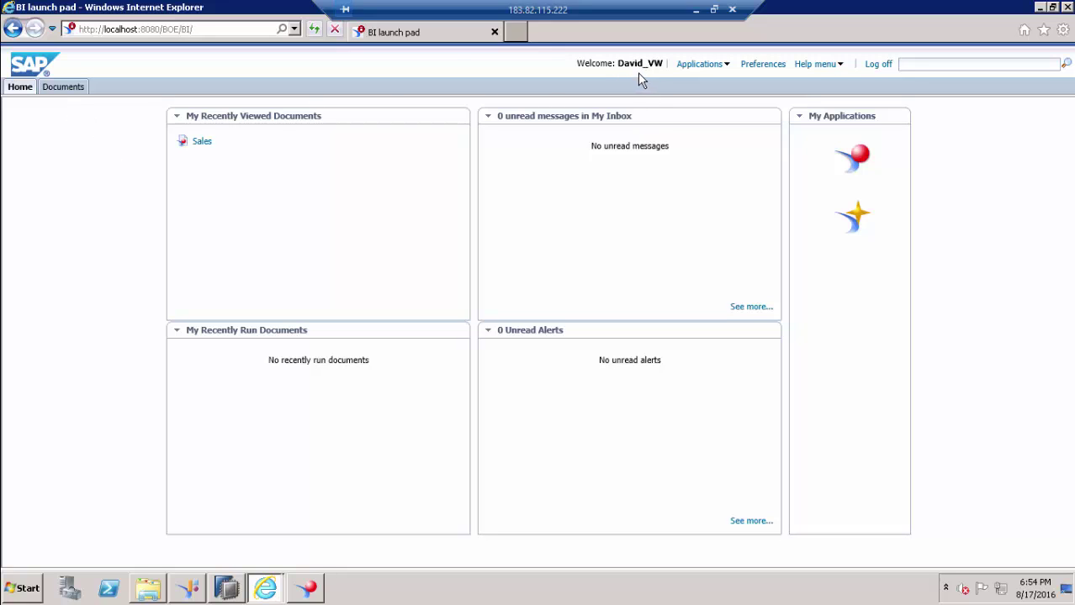
Log off the wrong user, sign in as the US_VD user, and open Documents
left_click(880, 67)
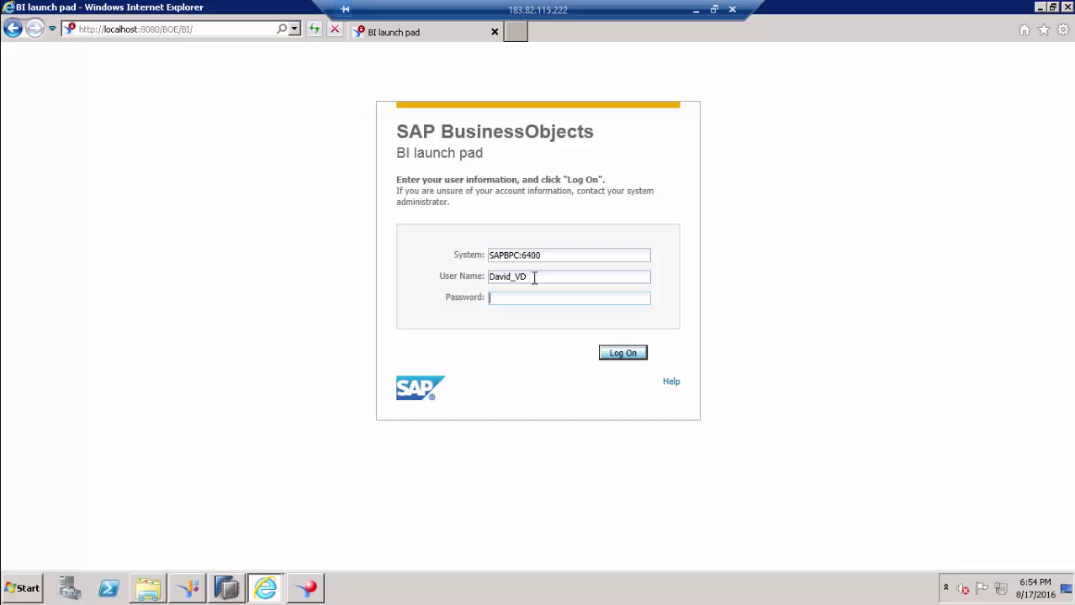
key("Return")
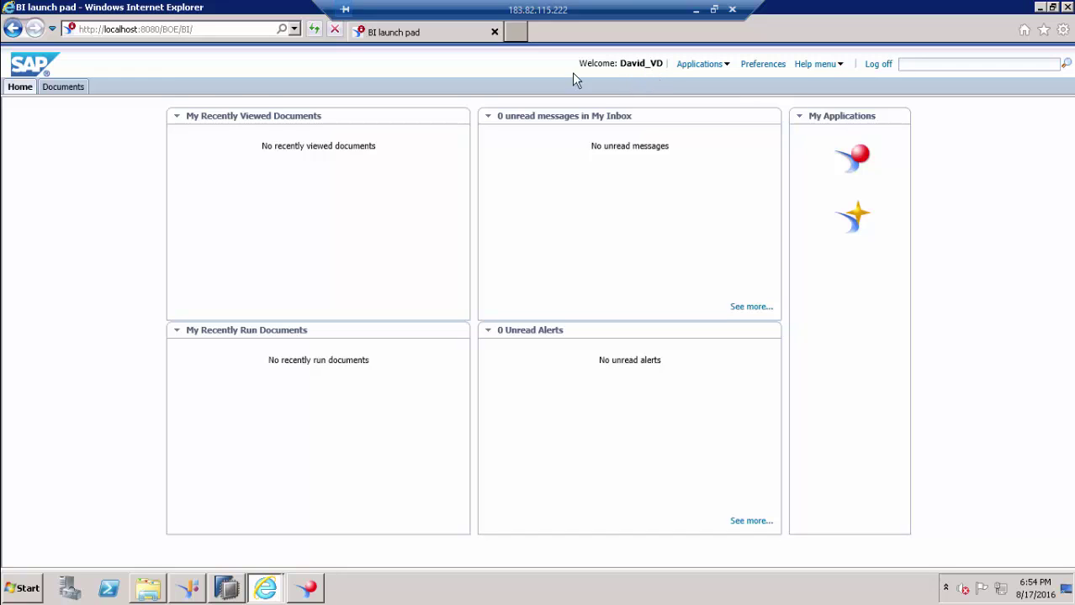
left_click(69, 93)
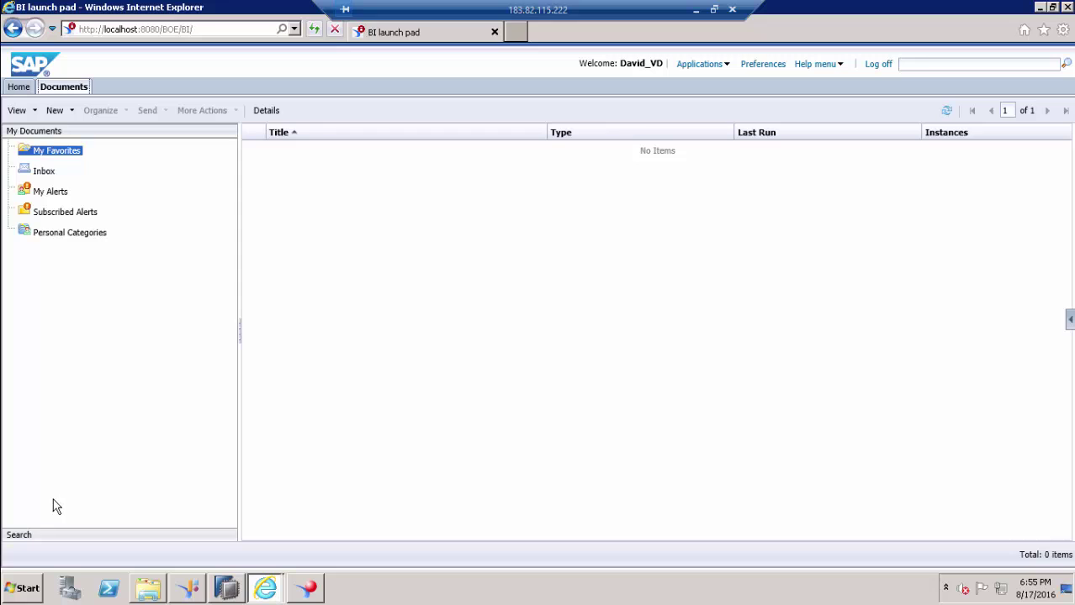
Open the Root Folder's properties from the Folders area of the CMC
key("alt+Tab")
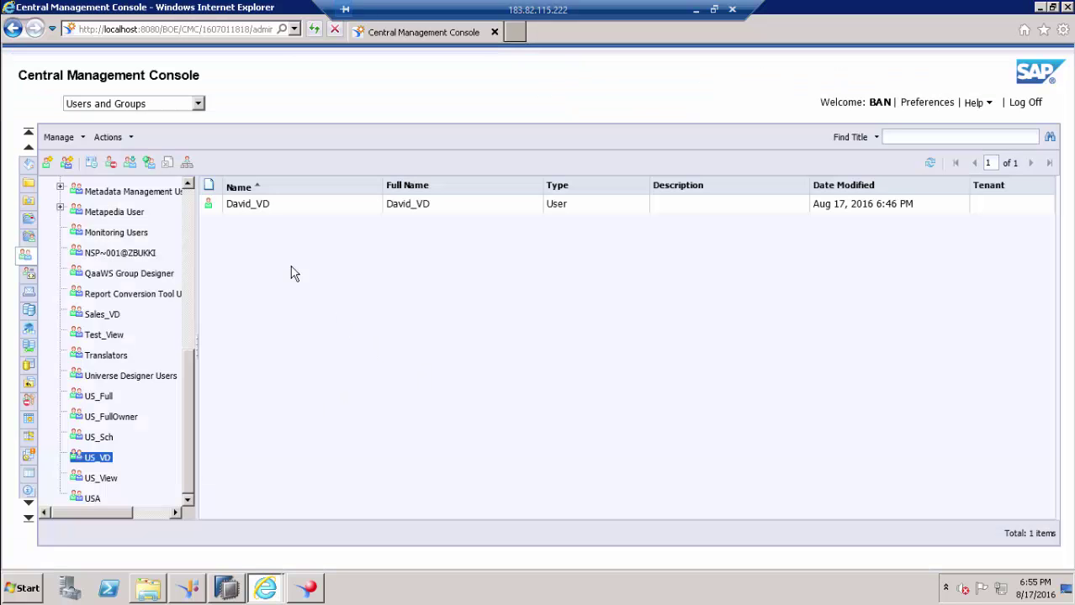
left_click(166, 108)
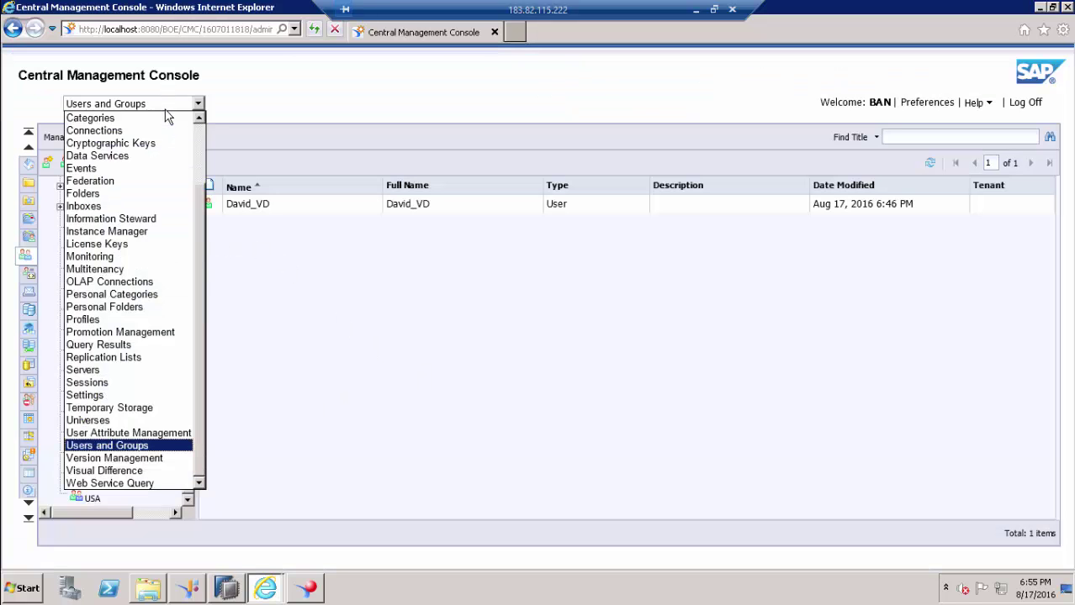
left_click(94, 195)
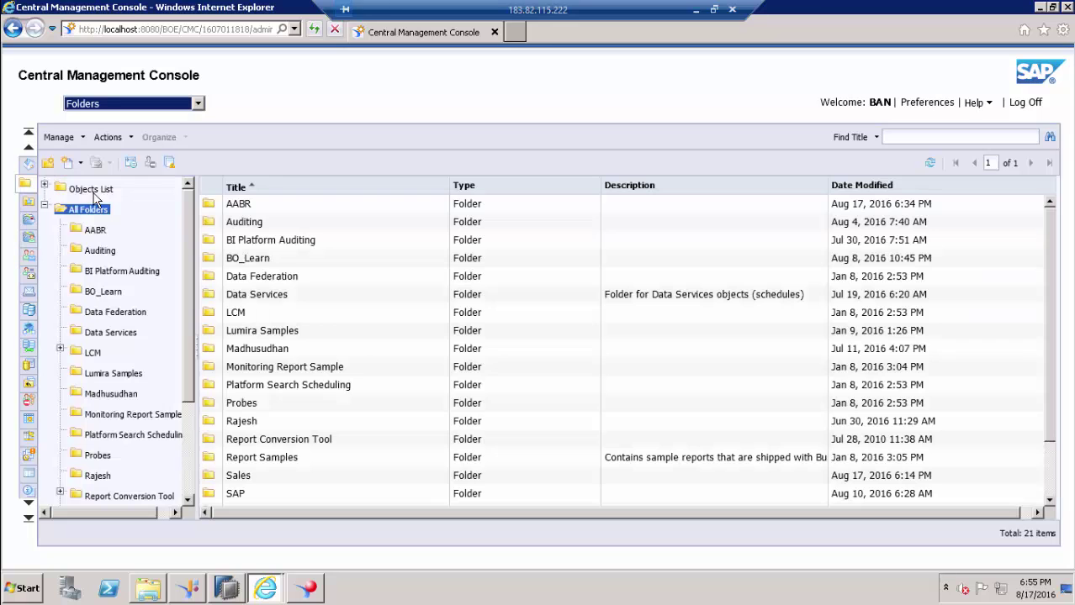
right_click(92, 216)
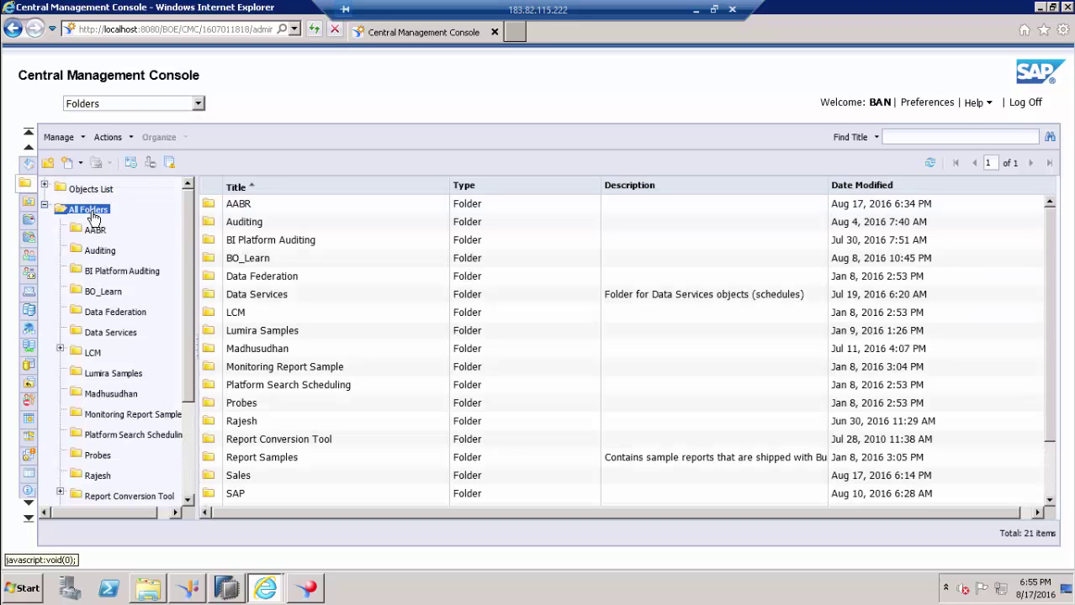
left_click(140, 272)
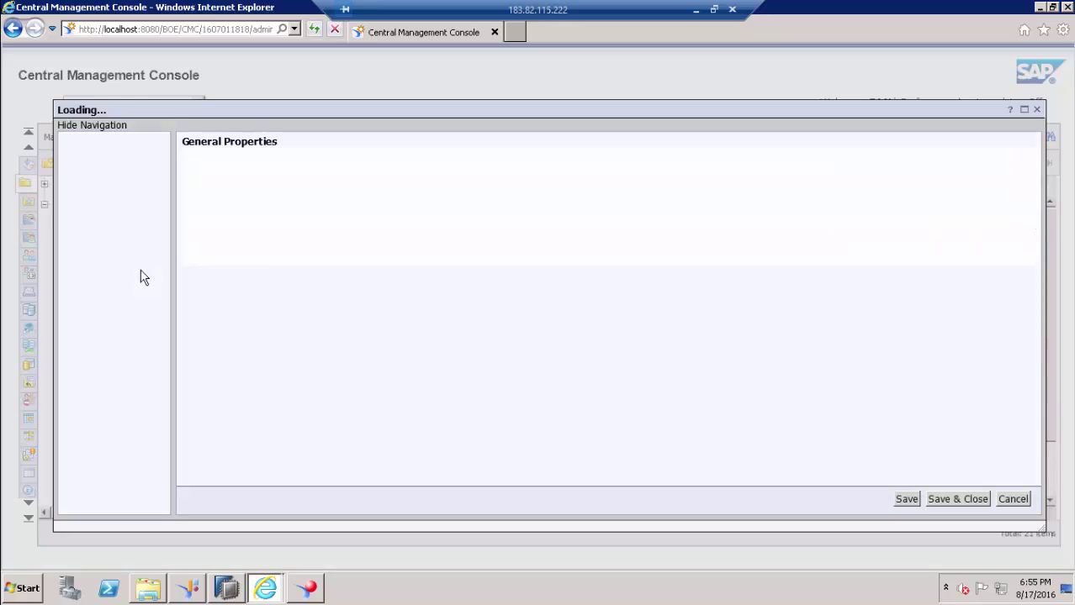
Add the US_VD group as a principal in the Root Folder's user security
left_click(117, 196)
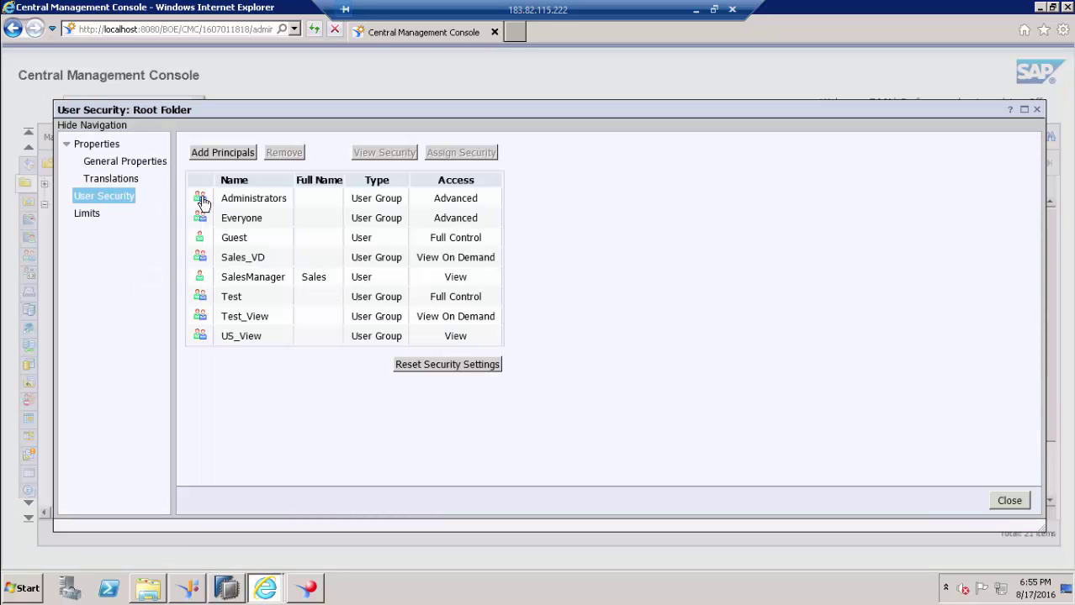
left_click(222, 152)
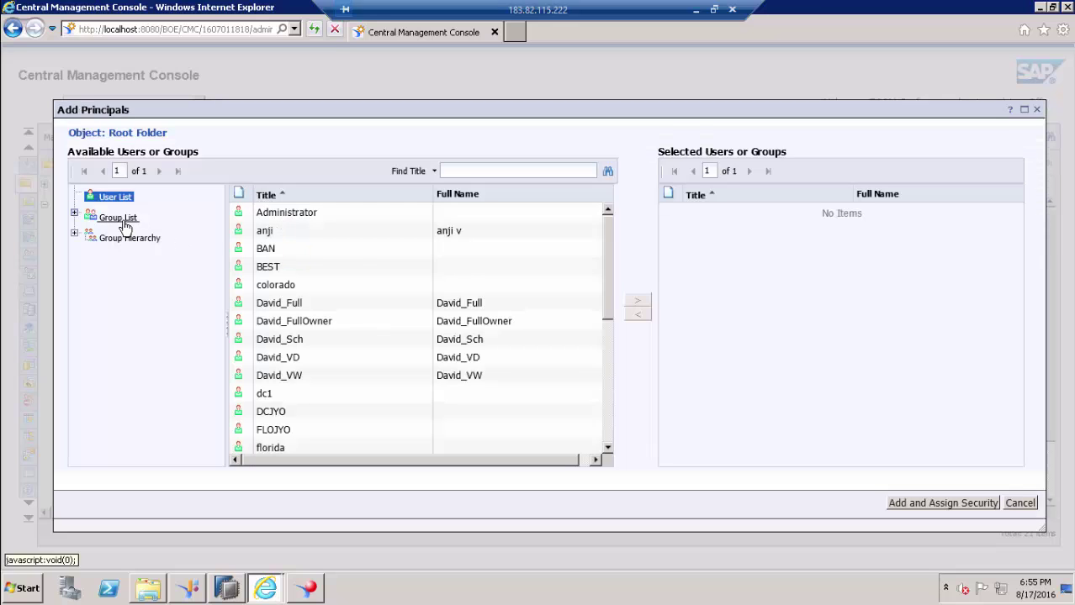
left_click(118, 218)
left_click_drag(611, 284, 613, 437)
scroll(350, 447, "down", 1)
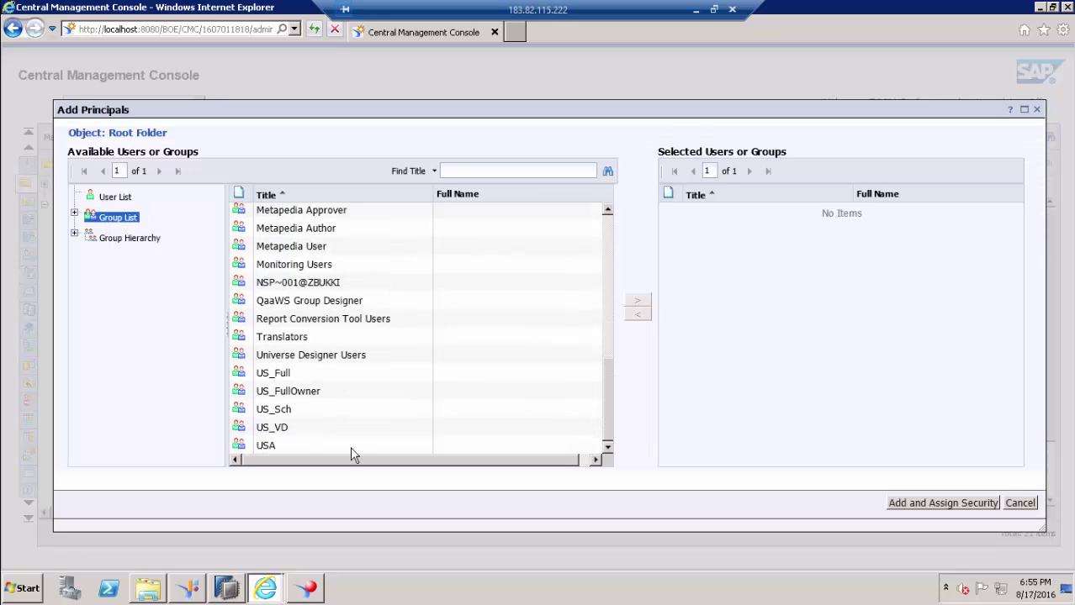
left_click(286, 426)
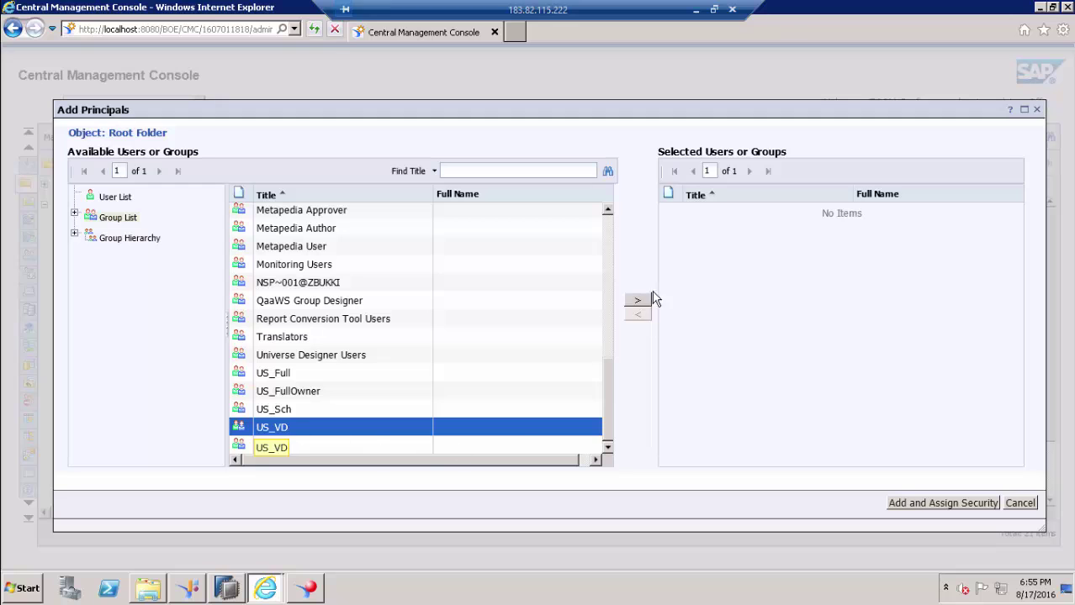
left_click(638, 301)
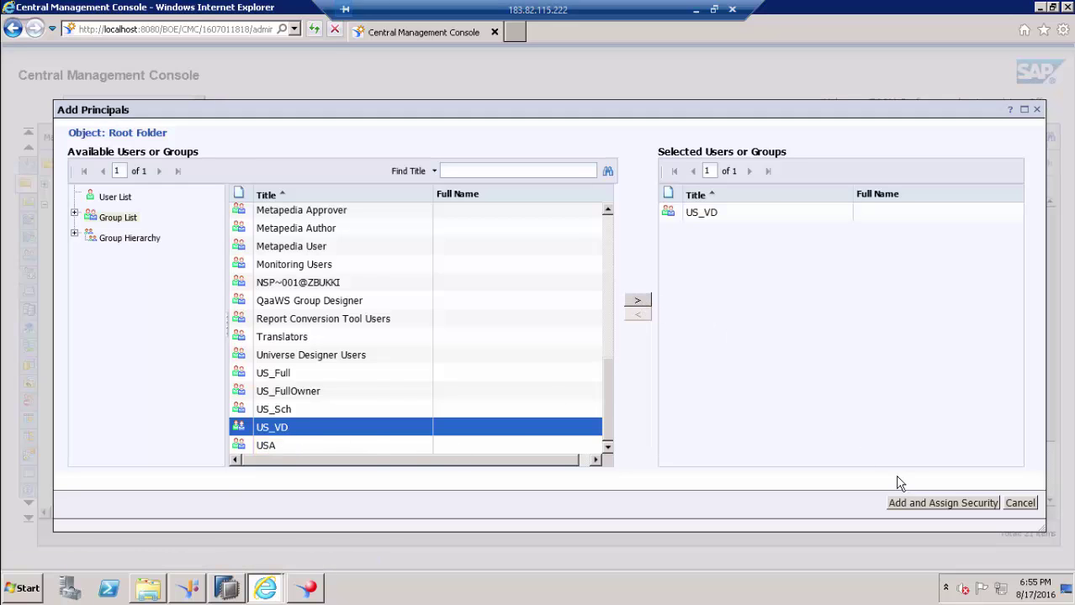
left_click(965, 505)
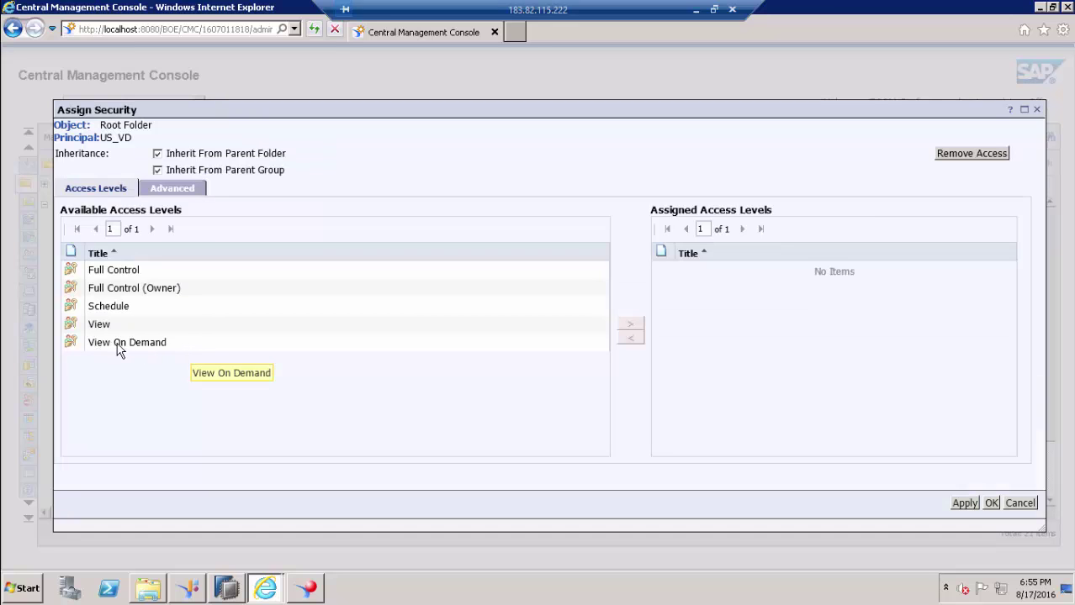
Assign US_VD the View On Demand access level on the Root Folder
left_click(120, 345)
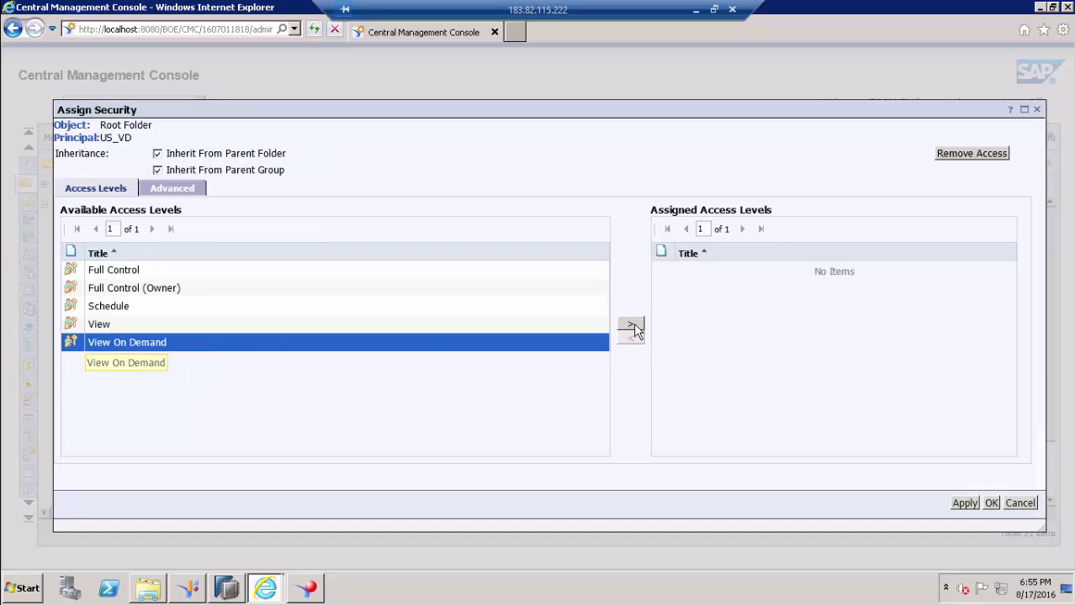
left_click(631, 325)
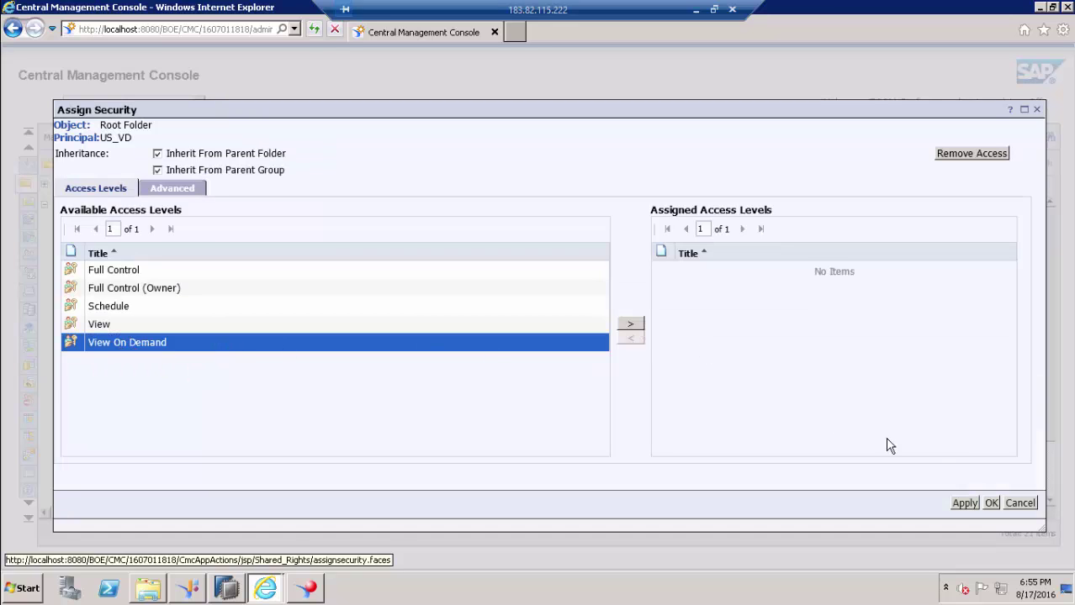
left_click(992, 503)
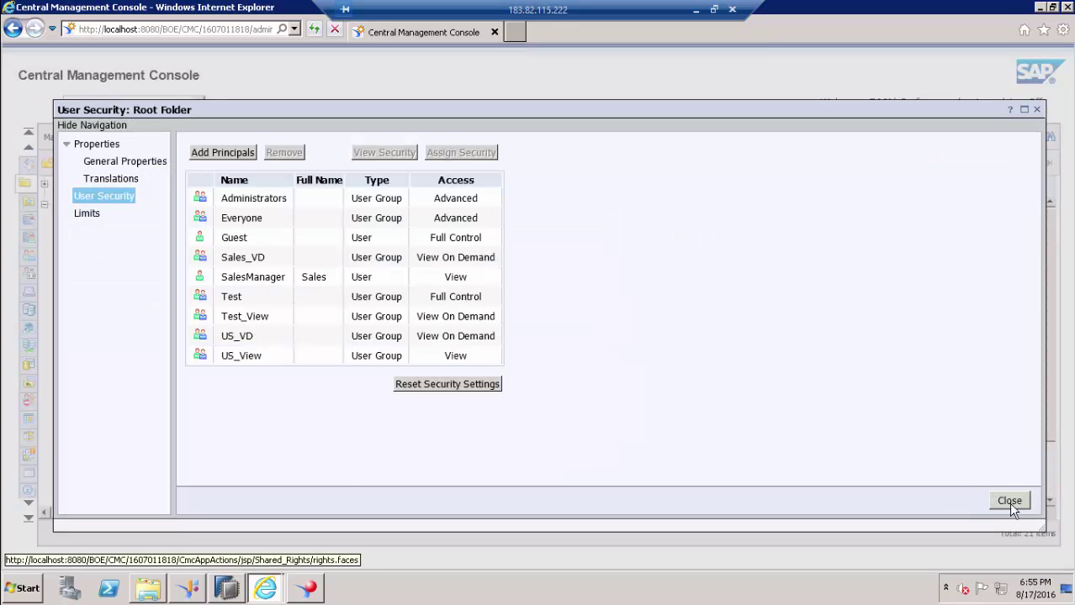
Close the Root Folder's User Security dialog and scroll to Web Intelligence Samples
left_click(1008, 502)
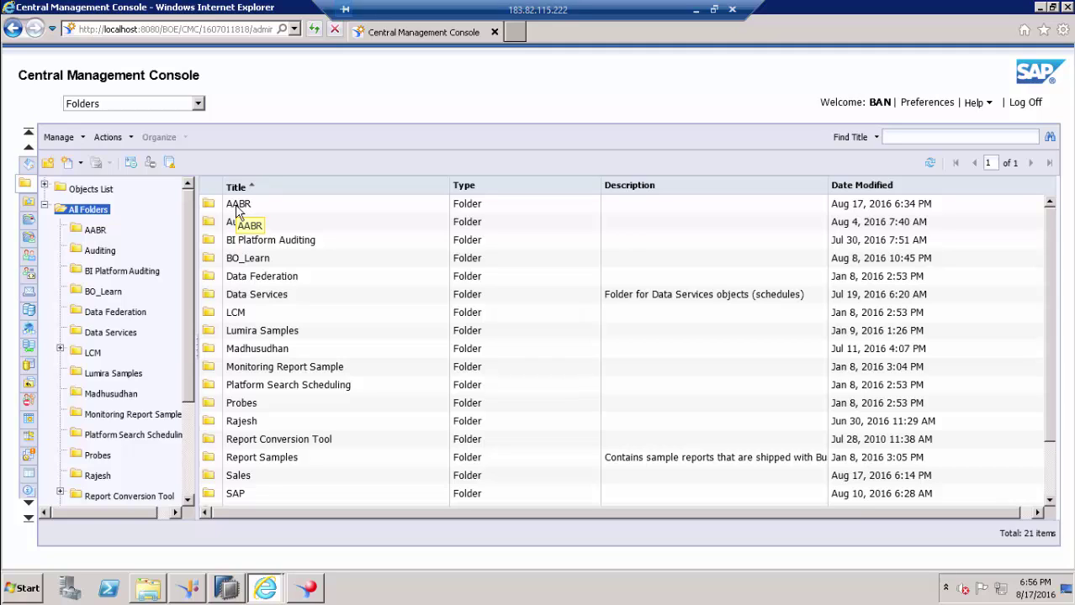
left_click(1056, 450)
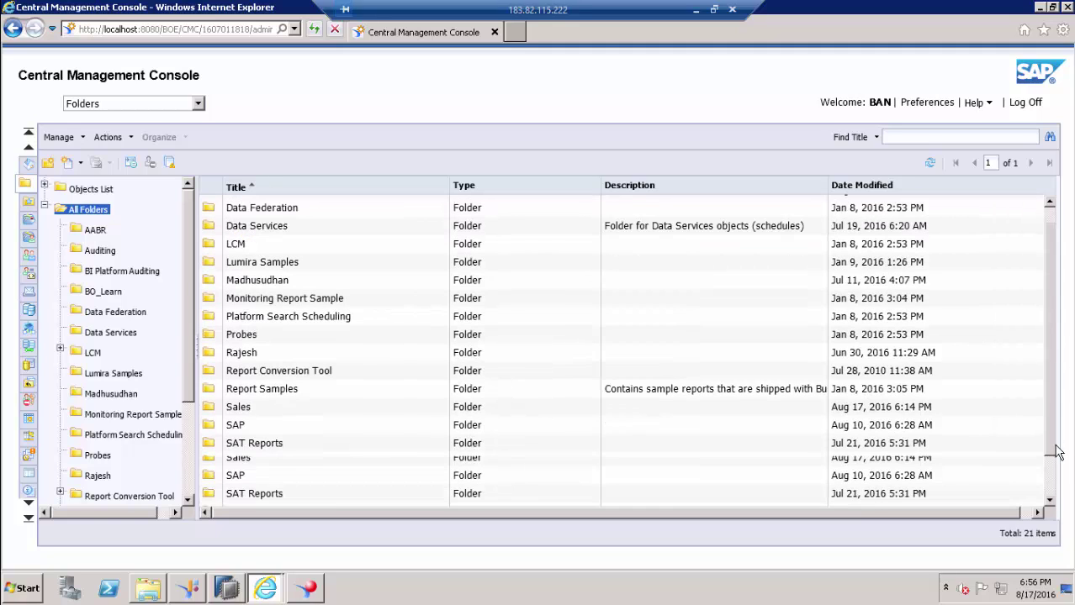
Stop US_VD inheriting parent-folder rights on Lumira Samples, leaving it with No Access
right_click(246, 264)
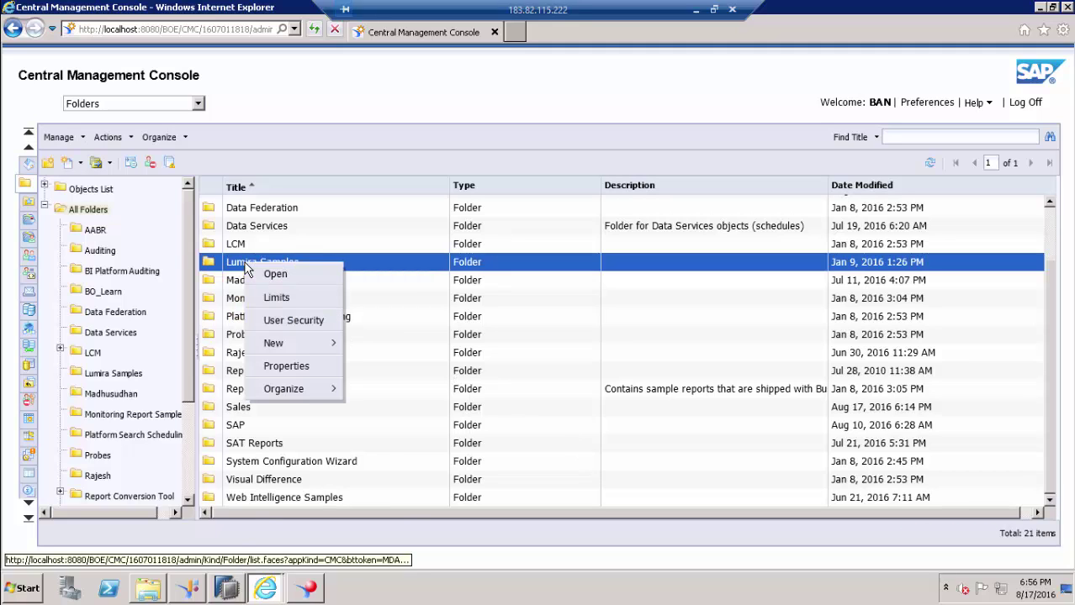
left_click(304, 327)
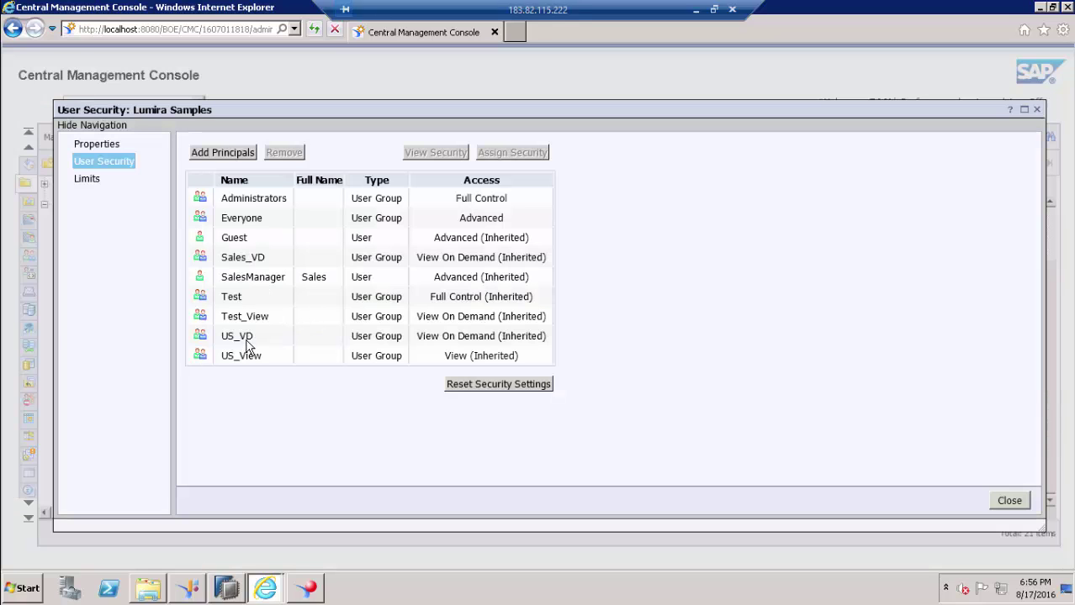
left_click(252, 339)
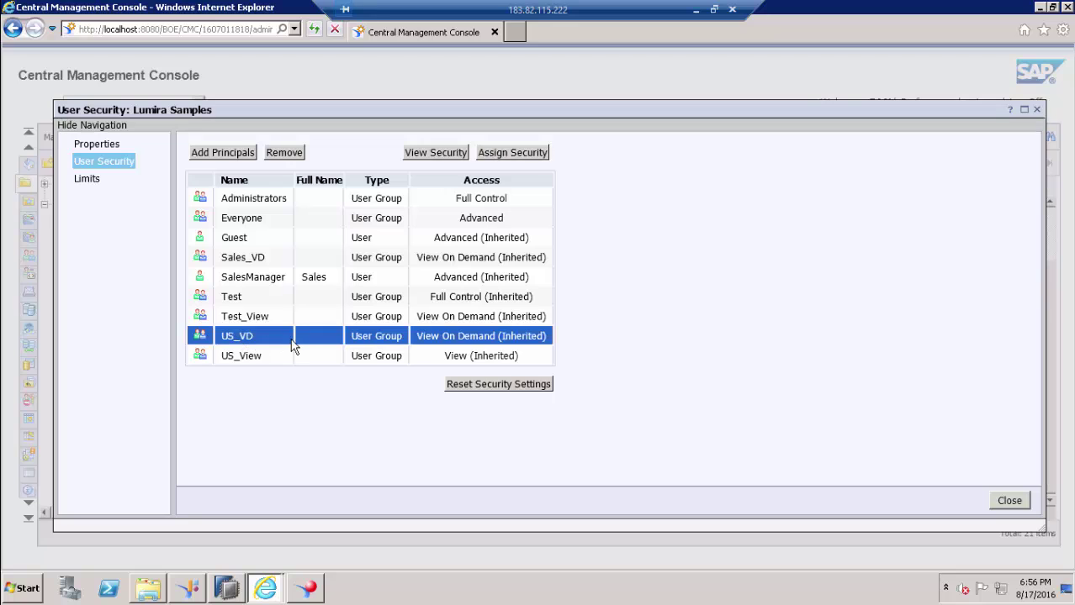
left_click(496, 155)
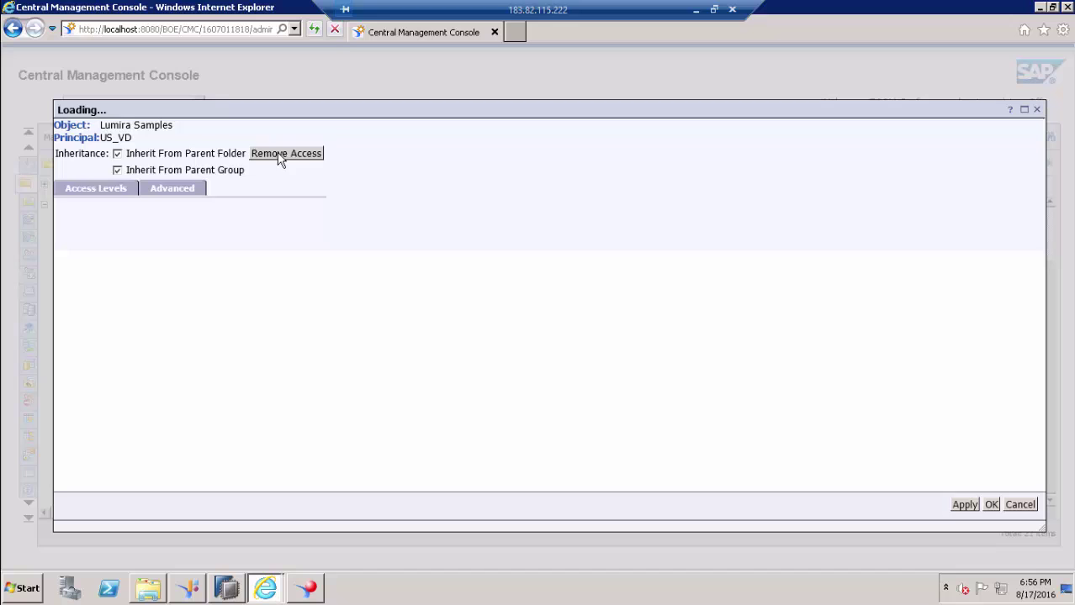
left_click(992, 504)
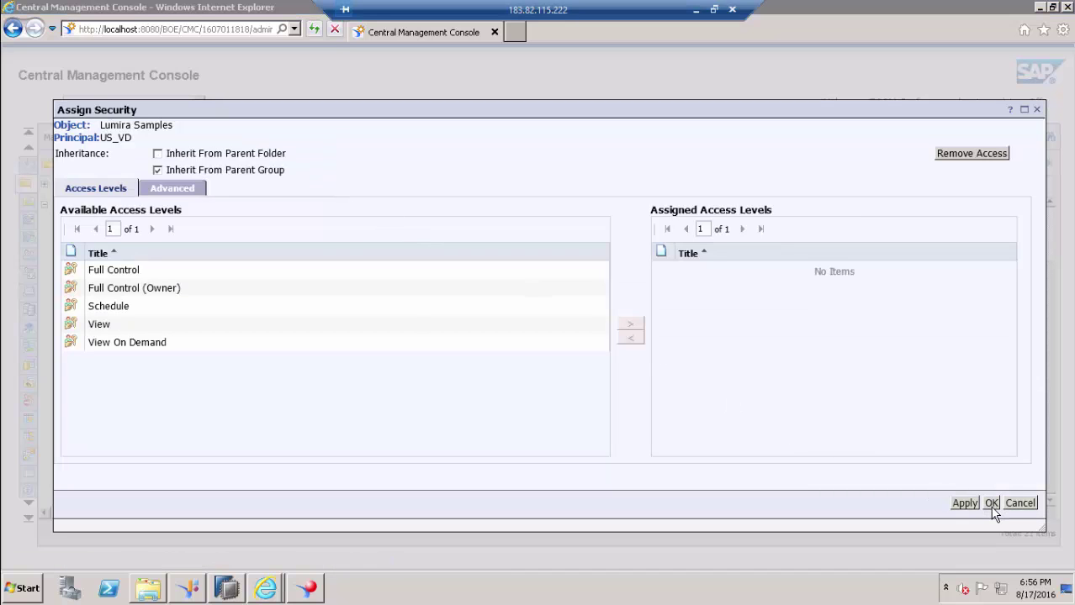
left_click(614, 340)
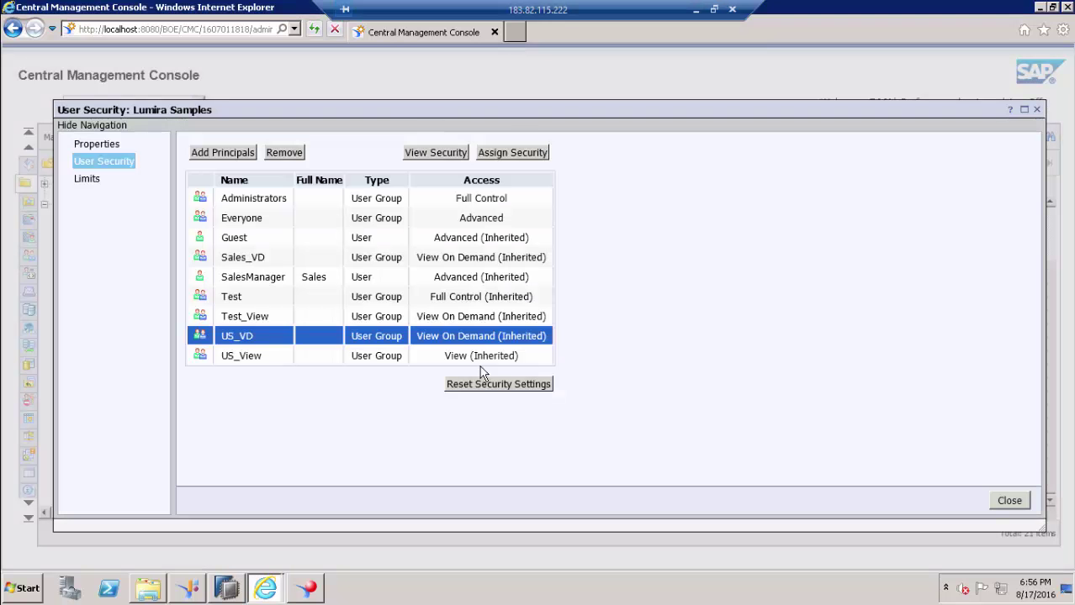
left_click(1011, 503)
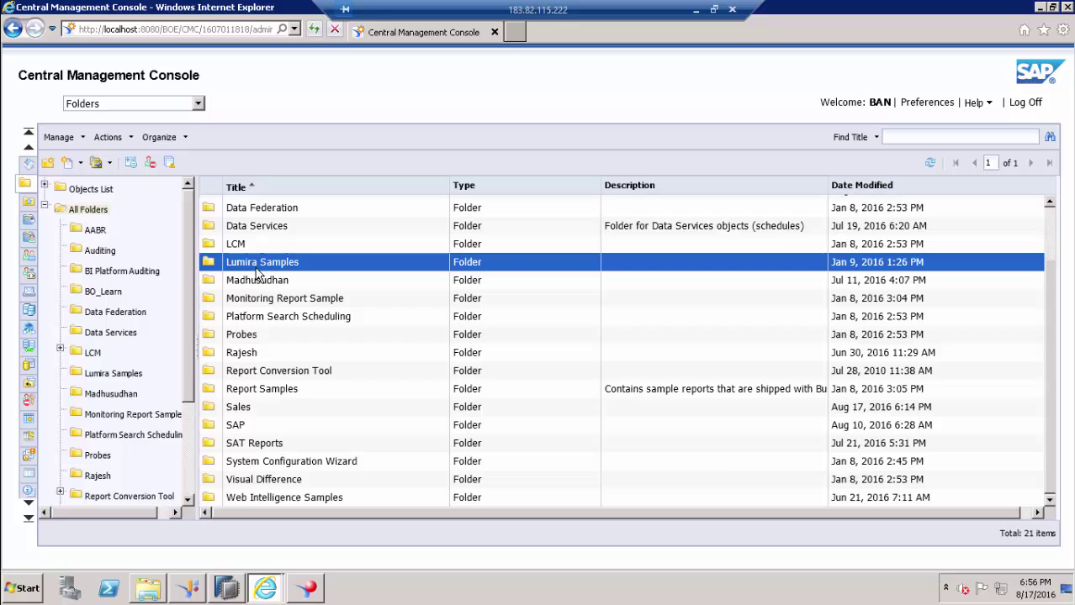
left_click(241, 408)
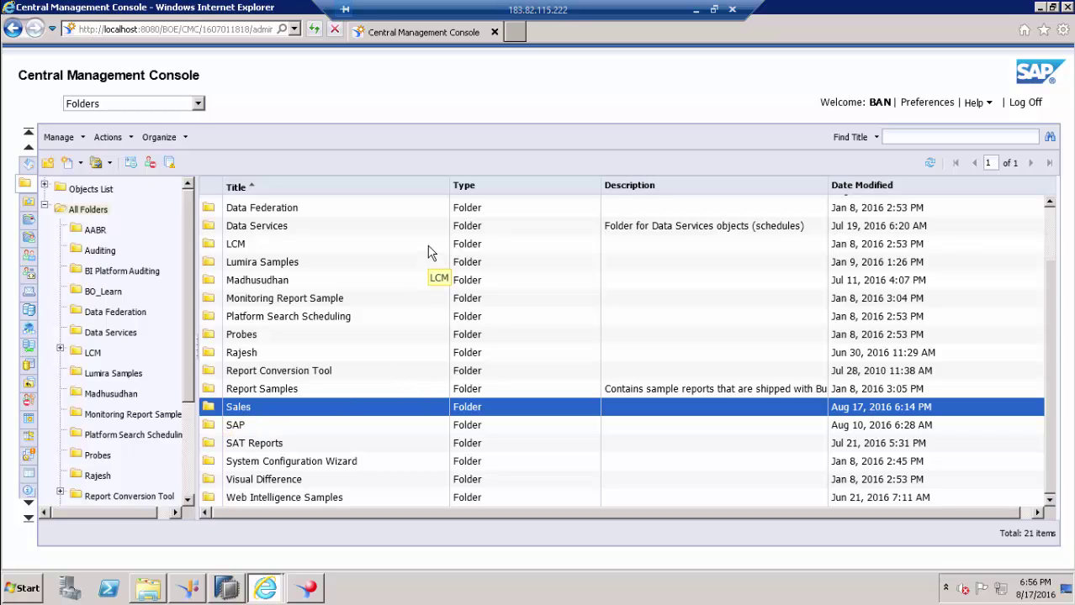
Reload BI launch pad, browse to the public Sales folder, and open the Sales Web Intelligence document
key("alt+Tab")
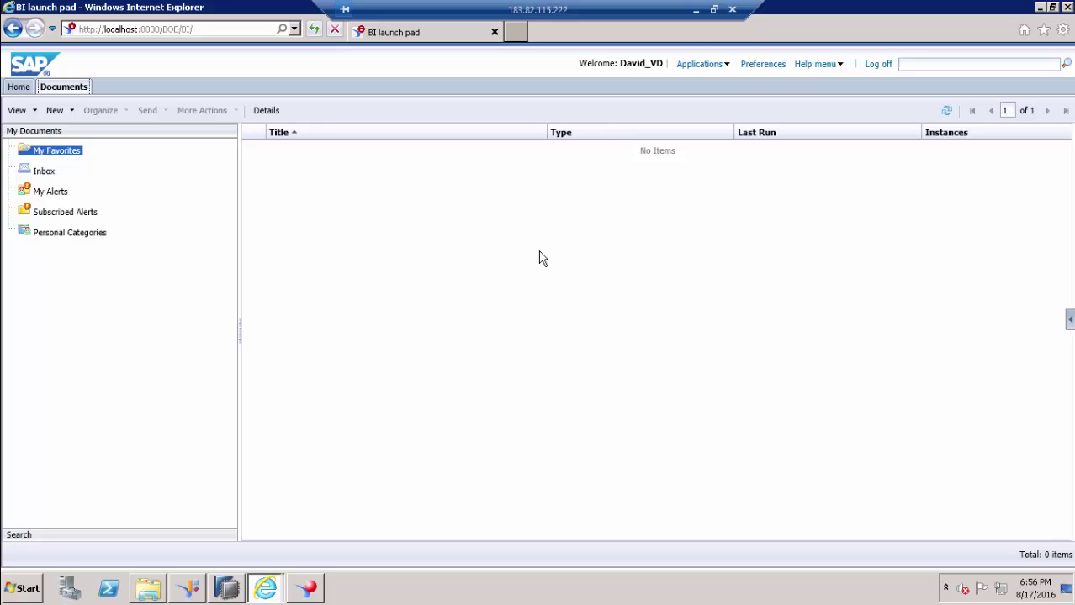
left_click(312, 32)
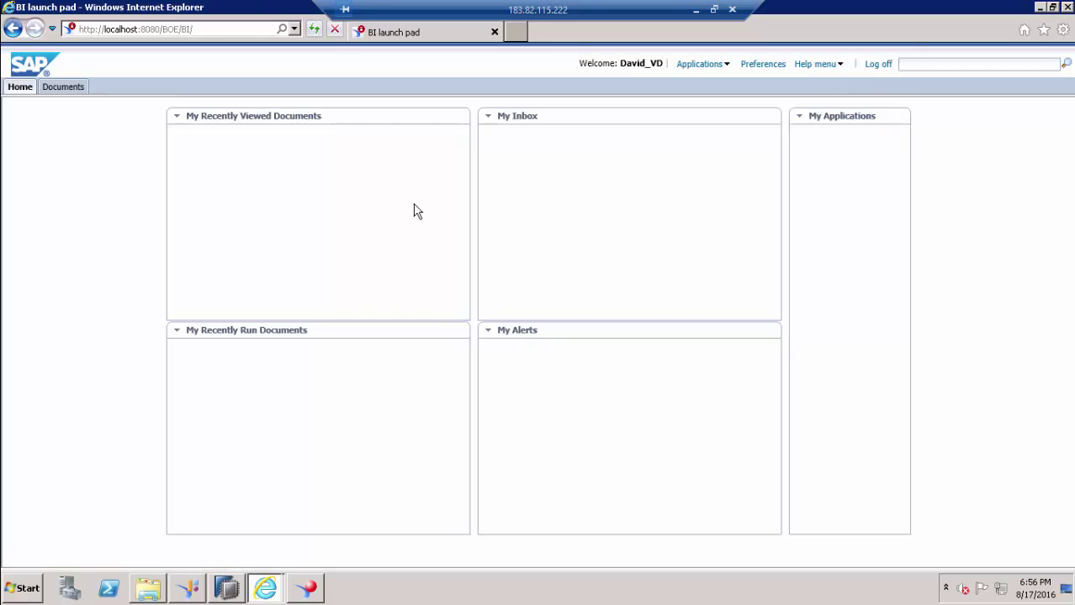
left_click(77, 88)
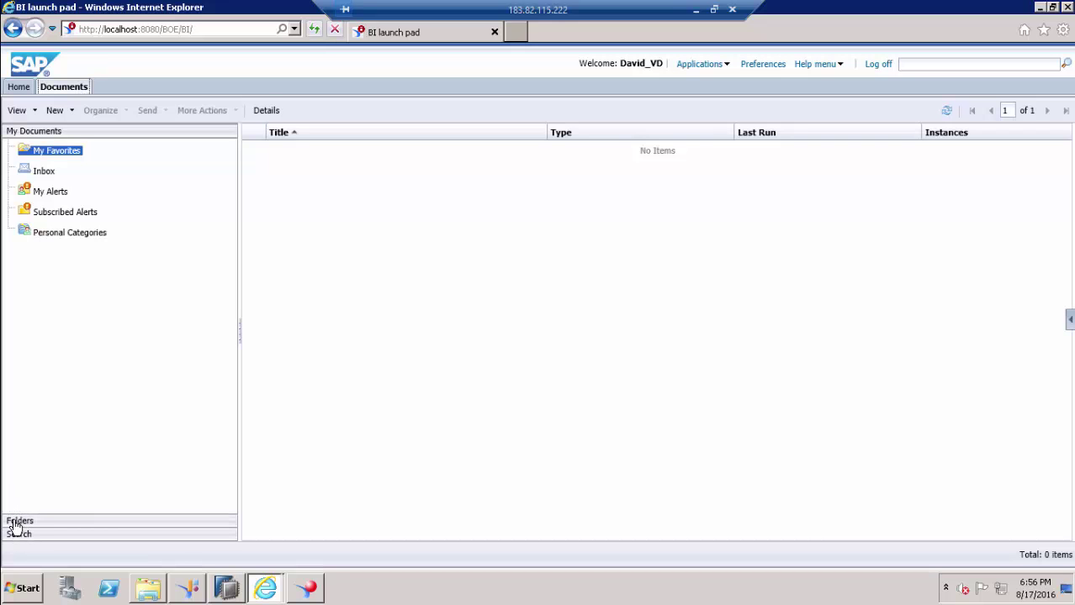
left_click(17, 521)
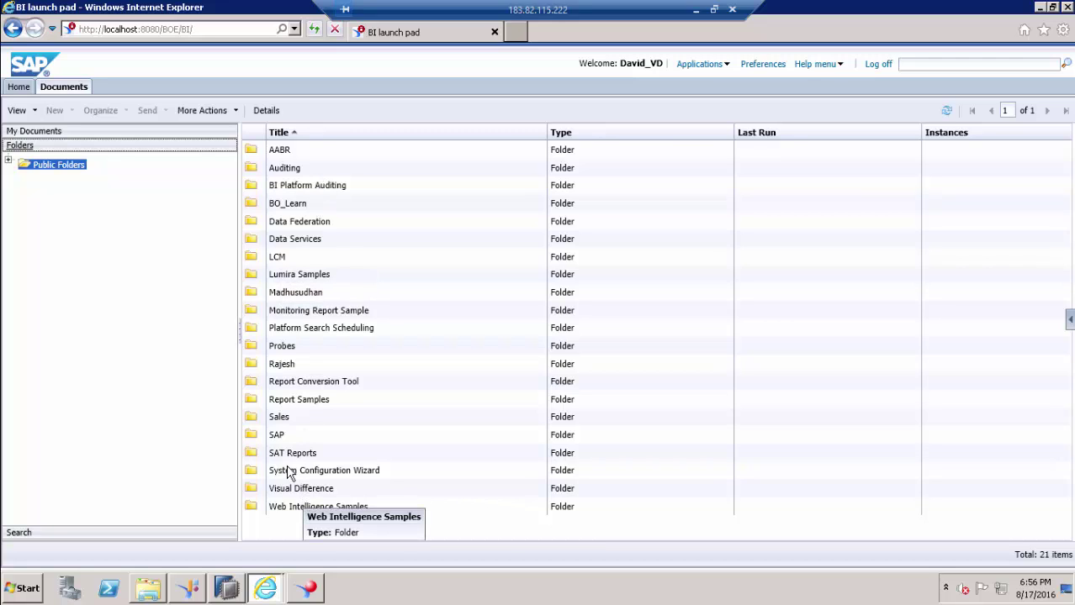
double_click(290, 417)
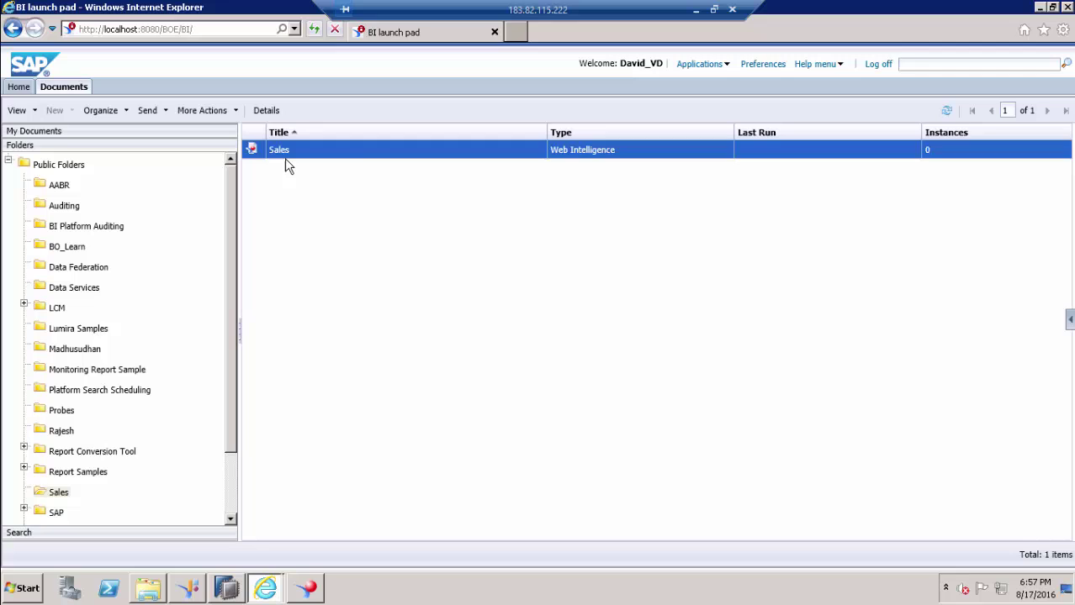
double_click(284, 160)
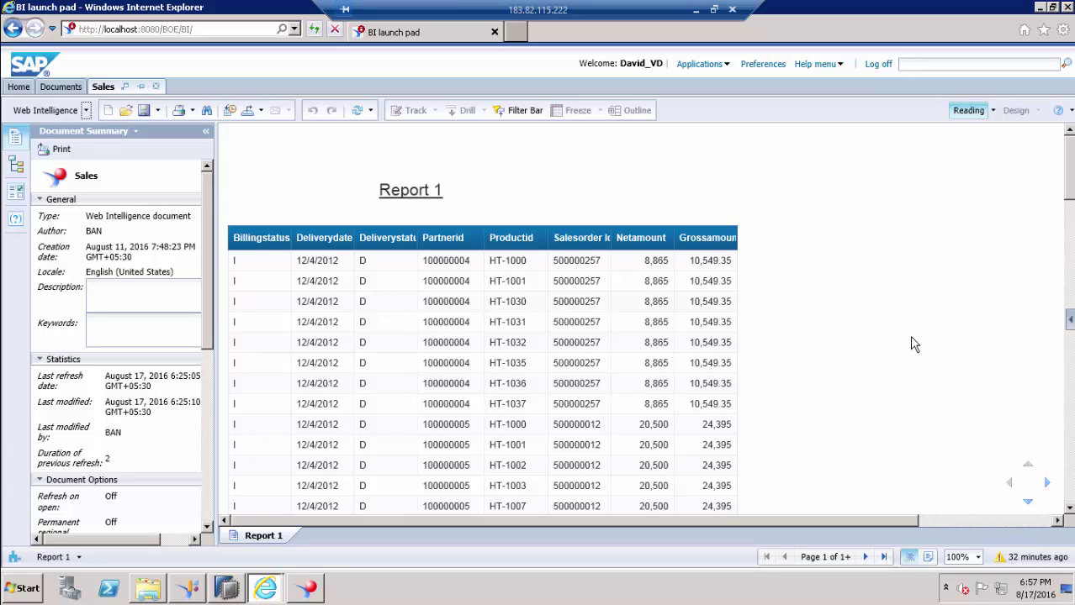
Refresh the Sales report, dismiss the universe access error, and return to the CMC
left_click(356, 112)
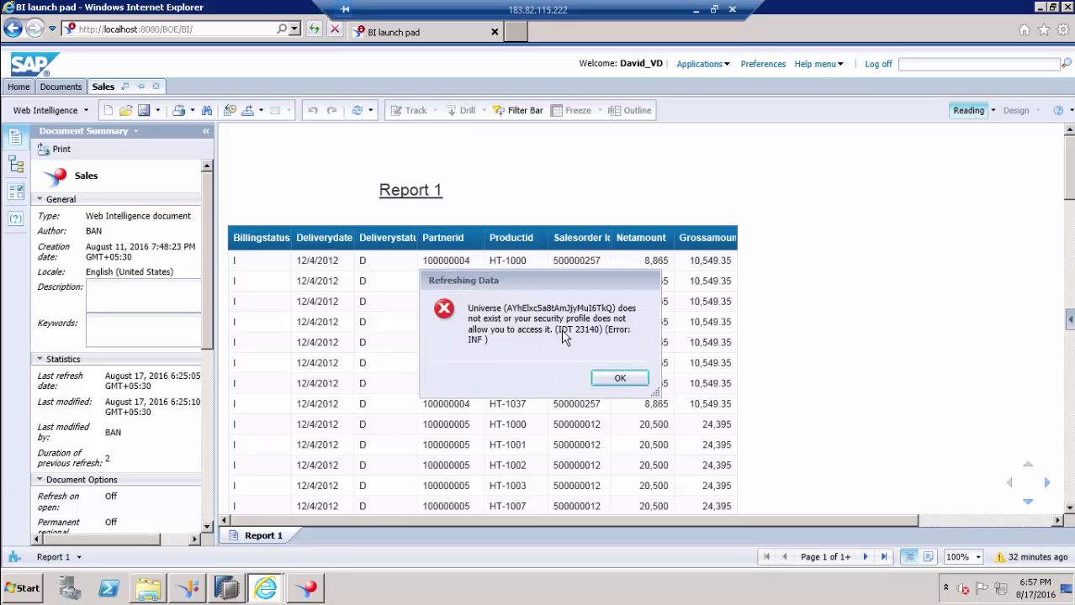
left_click(617, 380)
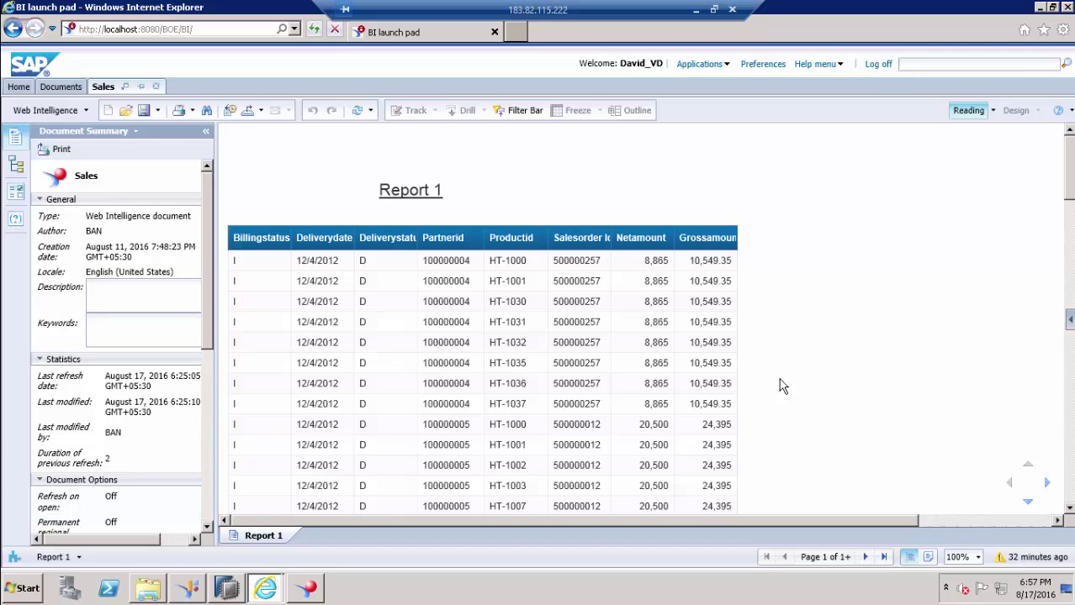
key("alt+Tab")
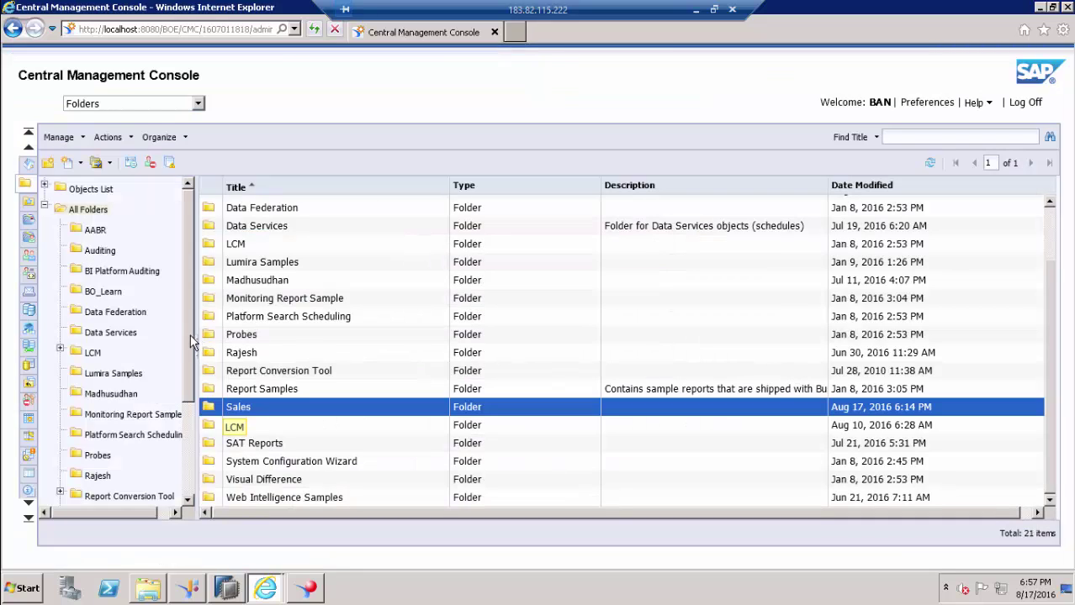
Open the user security of the Sales.unx universe in the AABR universe folder
left_click_drag(191, 345, 192, 271)
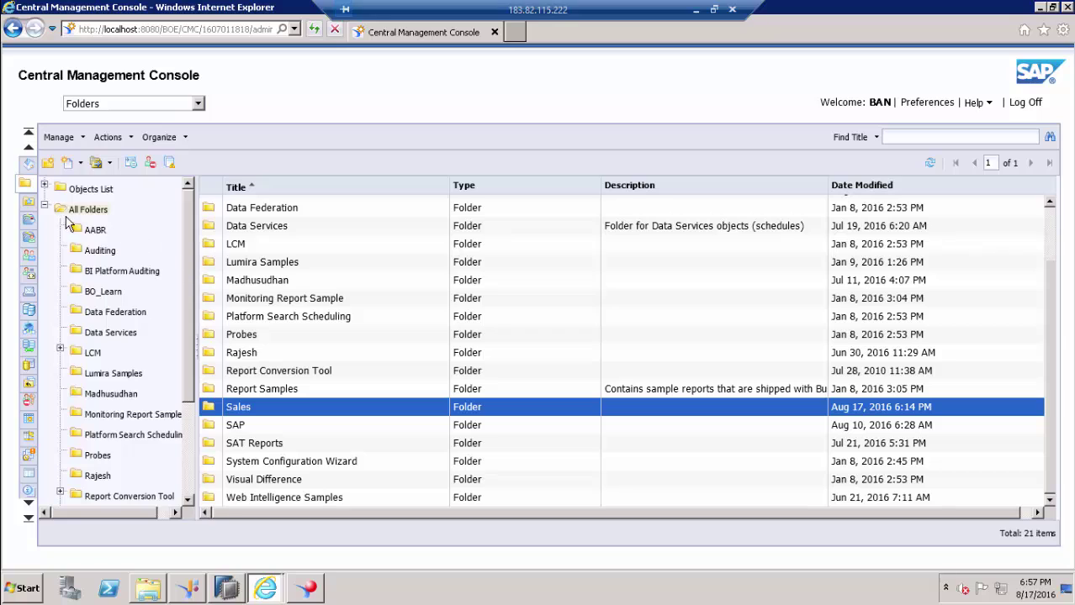
left_click(197, 105)
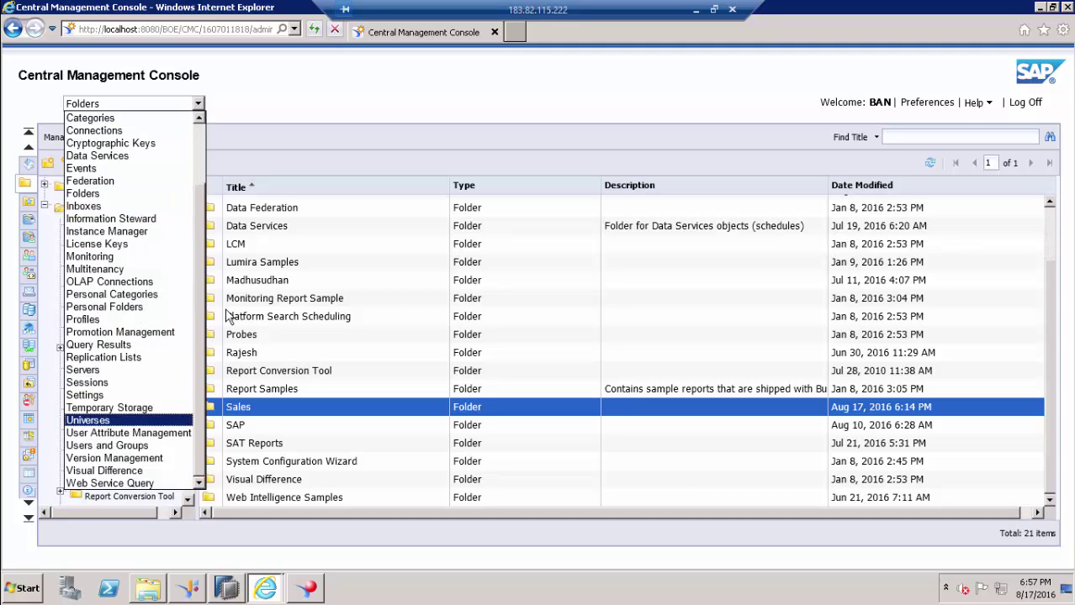
left_click(98, 421)
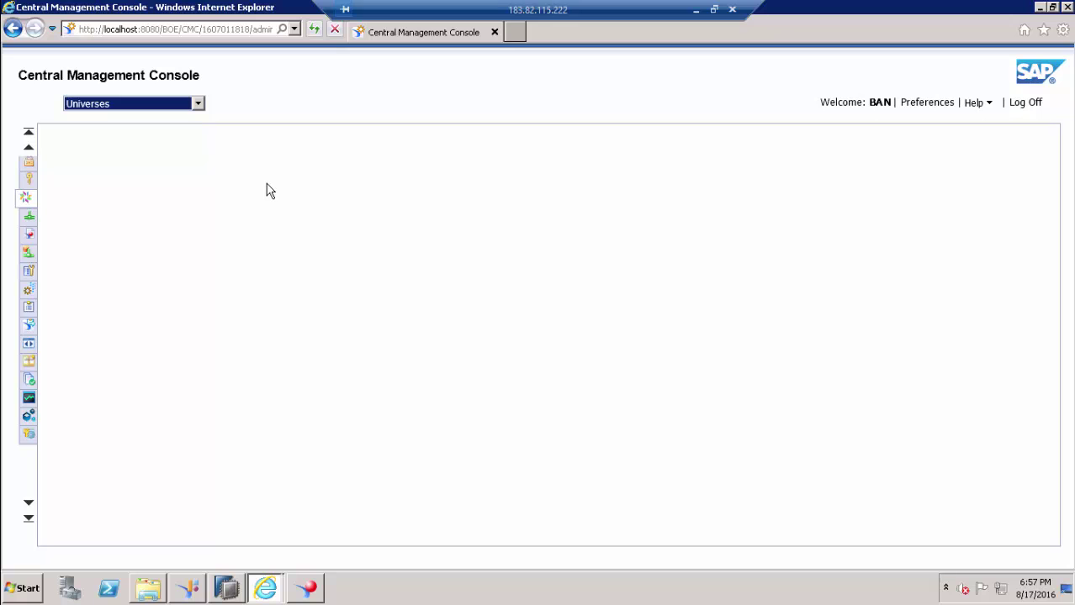
double_click(249, 205)
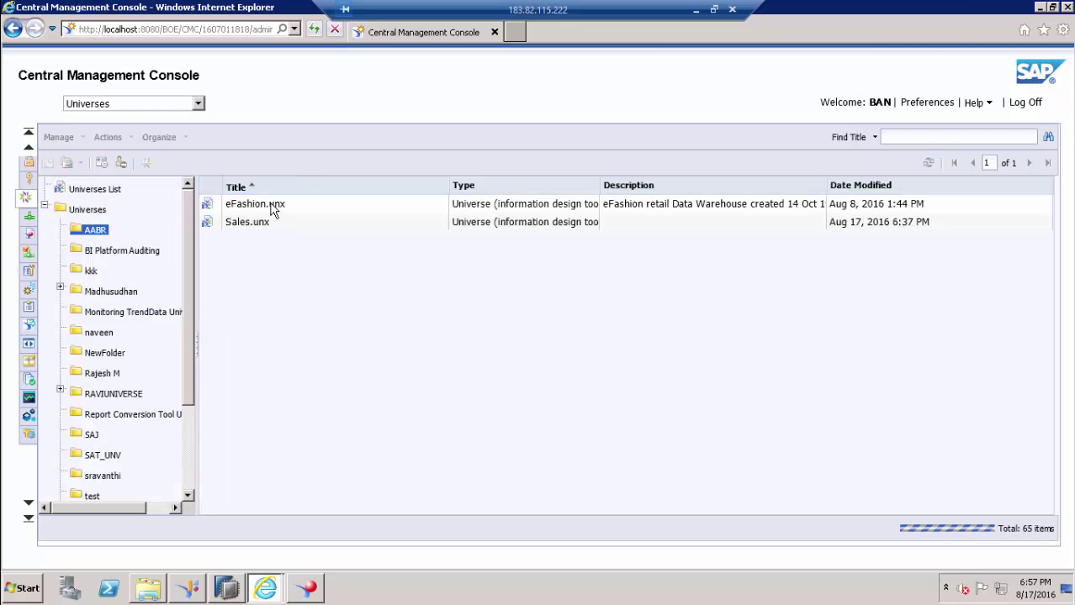
left_click(273, 210)
right_click(249, 224)
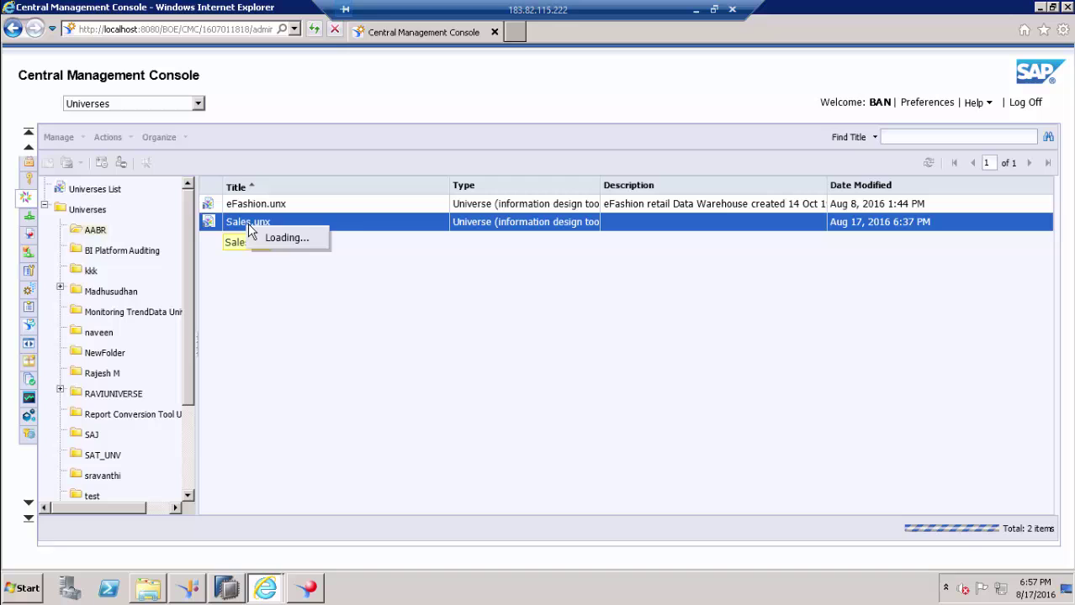
left_click(295, 284)
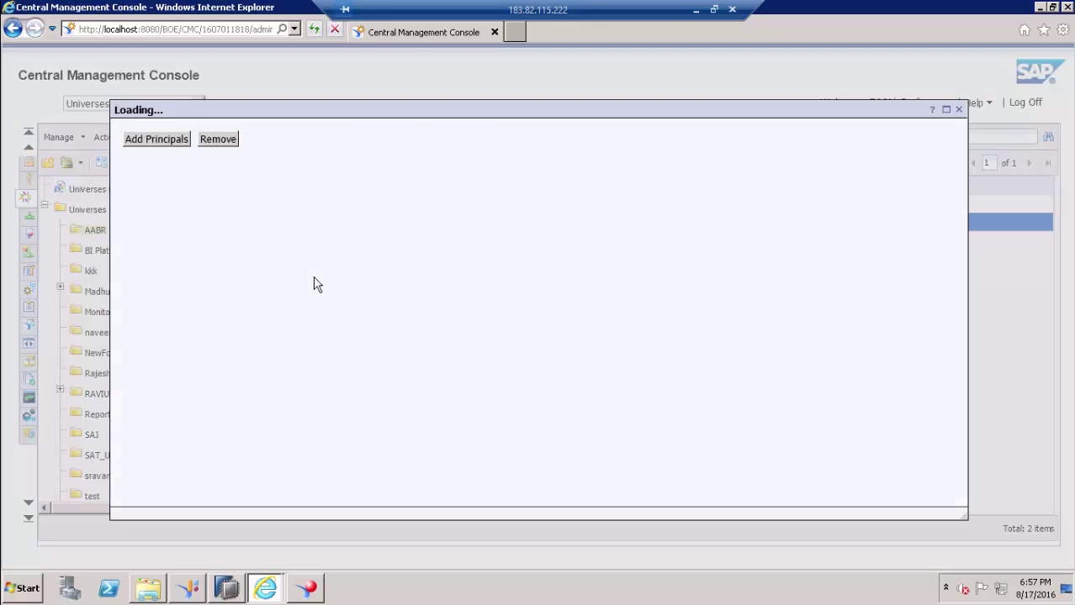
Add the US_VD group to Sales.unx with the View On Demand access level
left_click(150, 141)
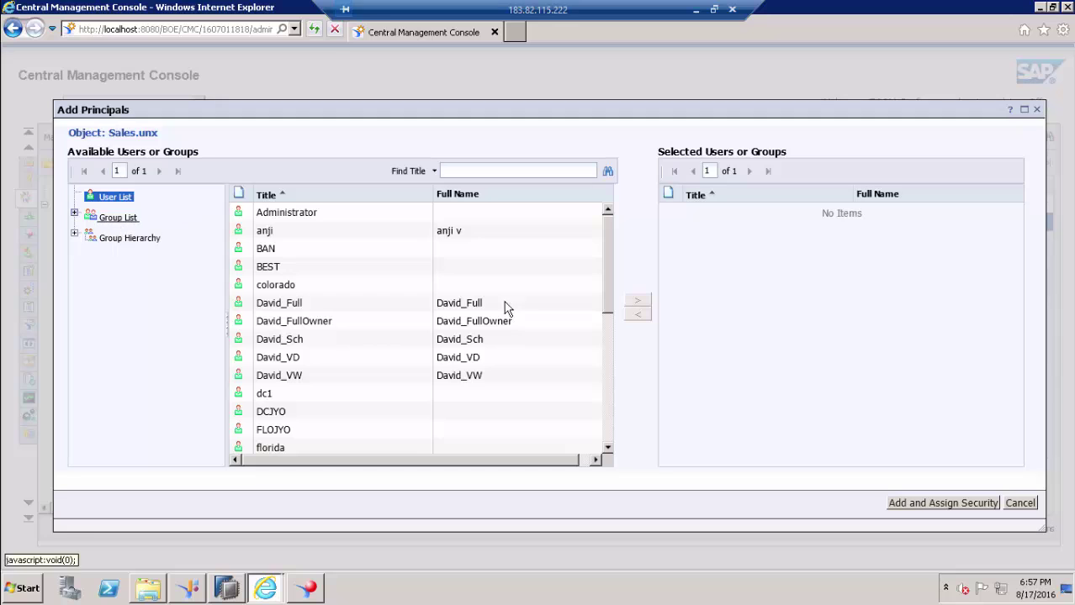
scroll(528, 435, "down", 5)
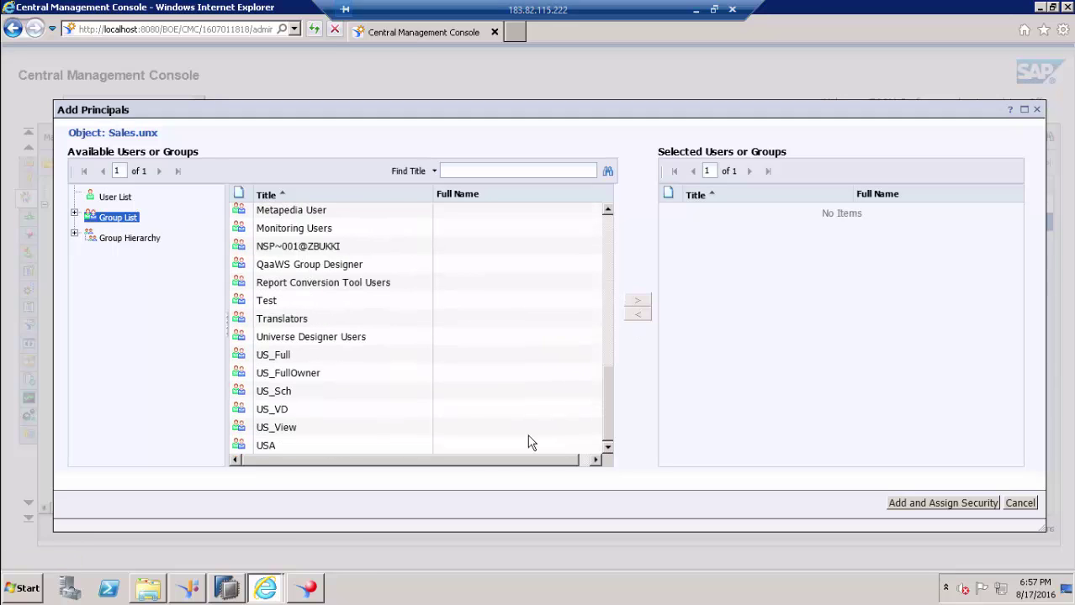
left_click(271, 411)
left_click(637, 302)
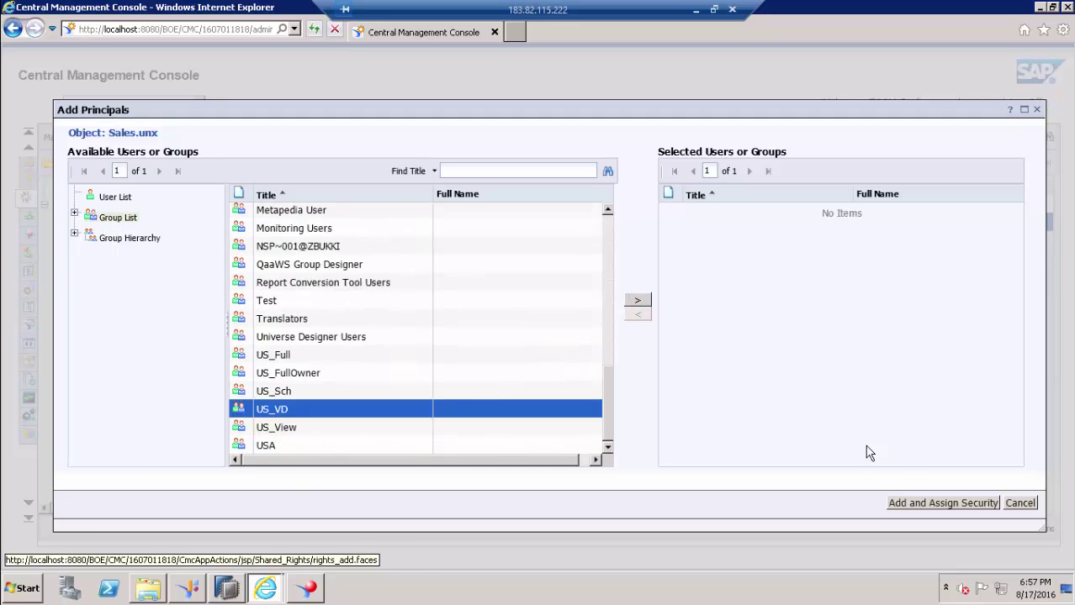
left_click(953, 504)
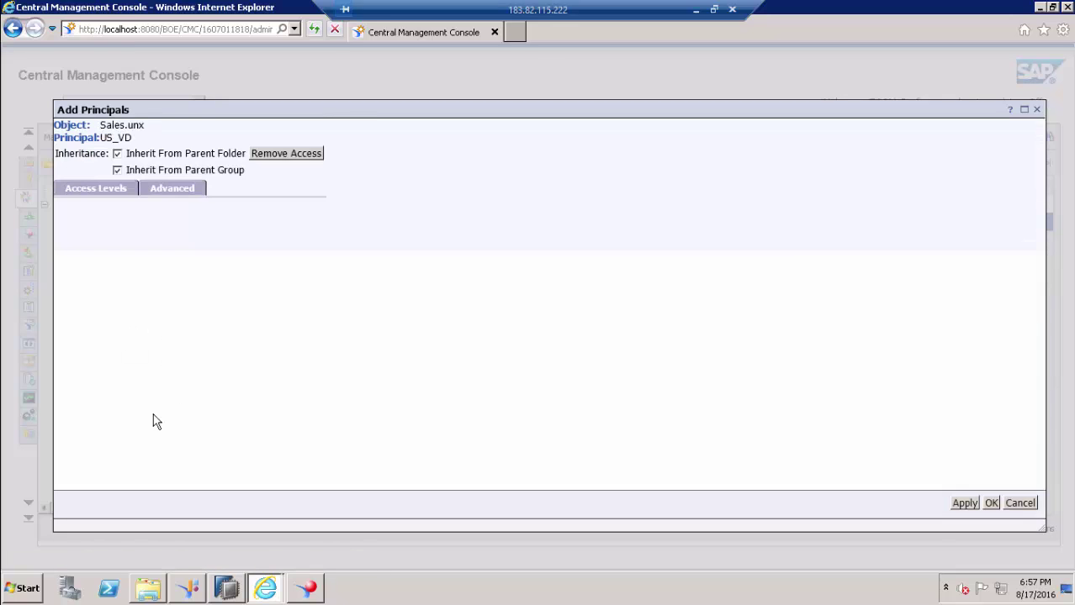
left_click(130, 342)
left_click(631, 325)
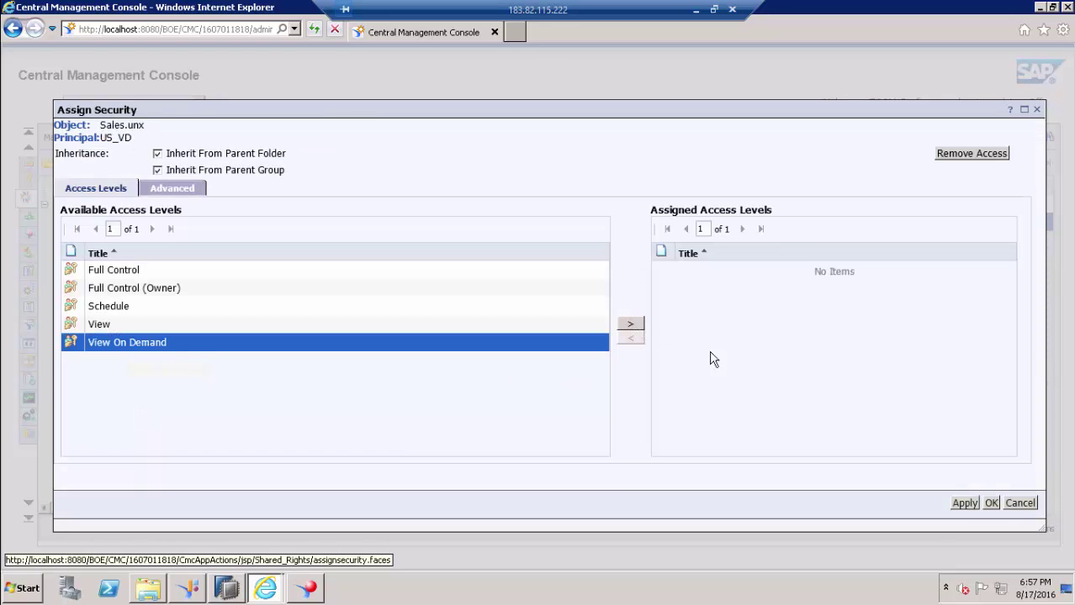
left_click(990, 502)
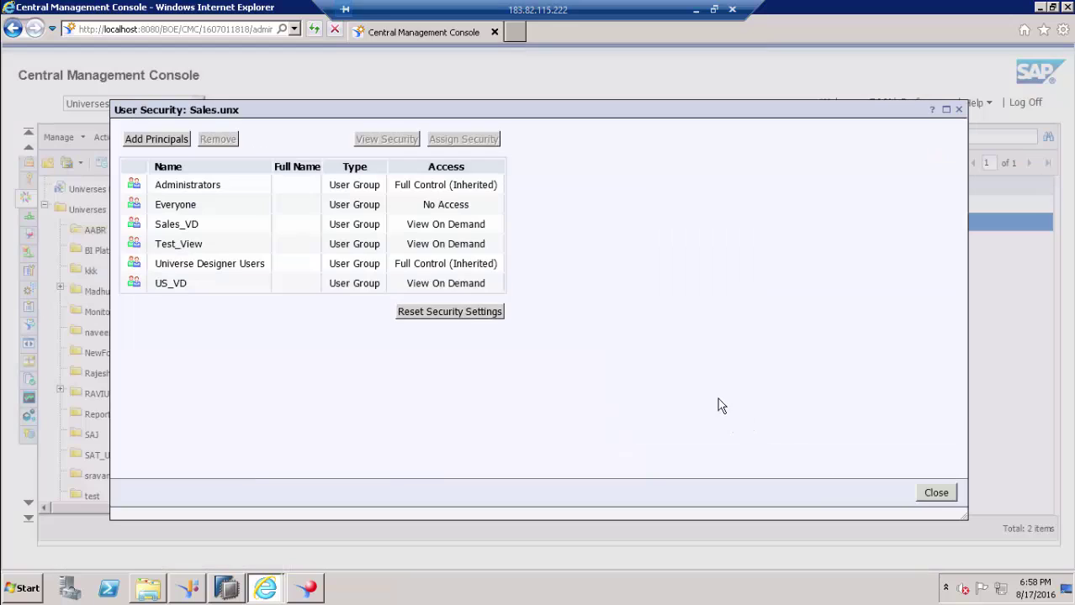
Switch to the Connections area and open User Security for the hana connection
left_click(934, 493)
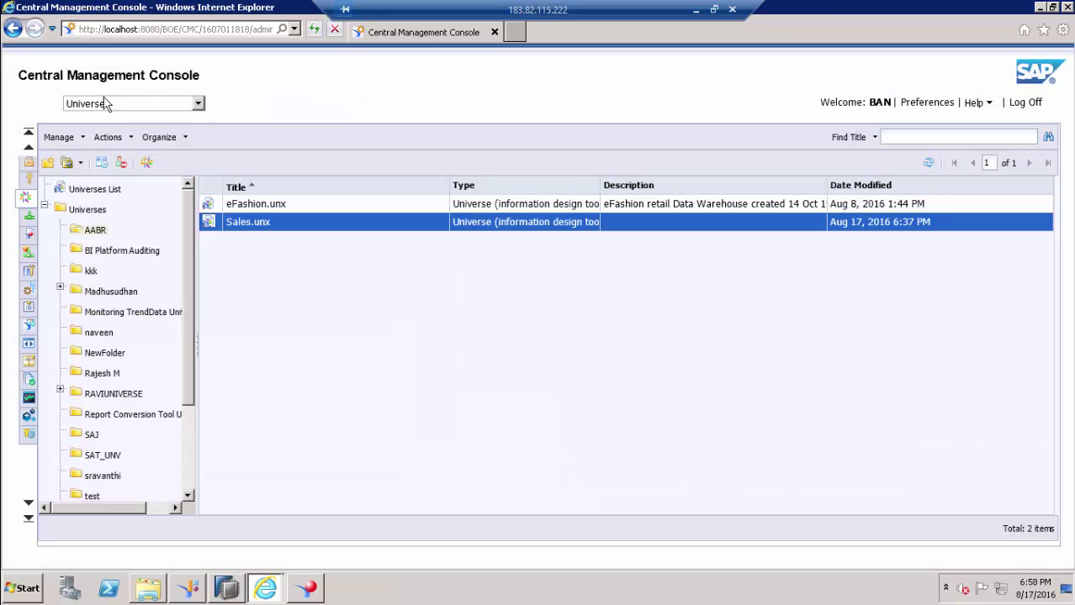
left_click(168, 103)
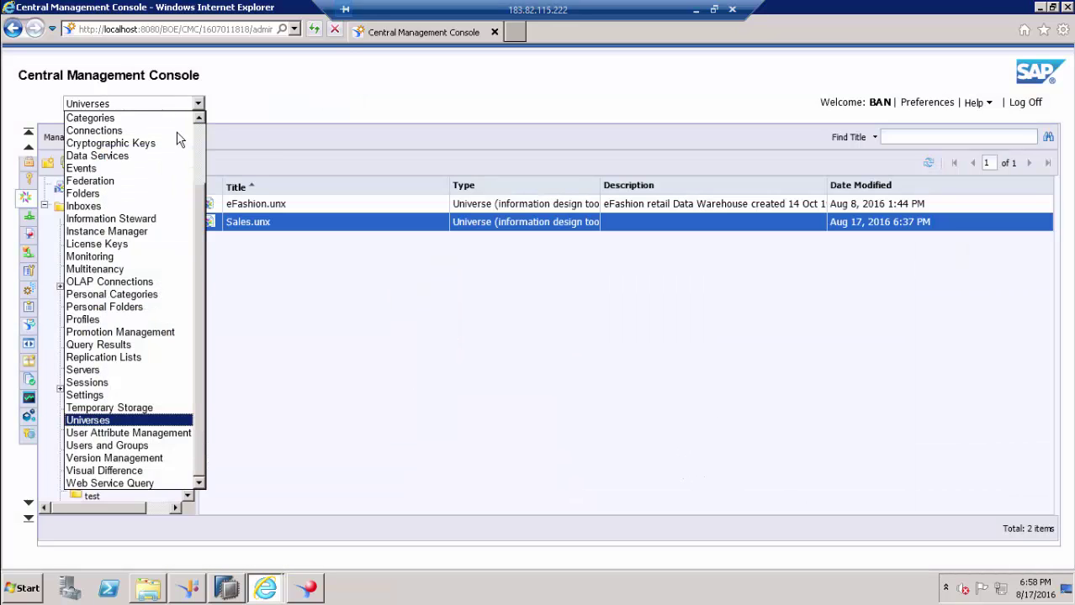
left_click(118, 131)
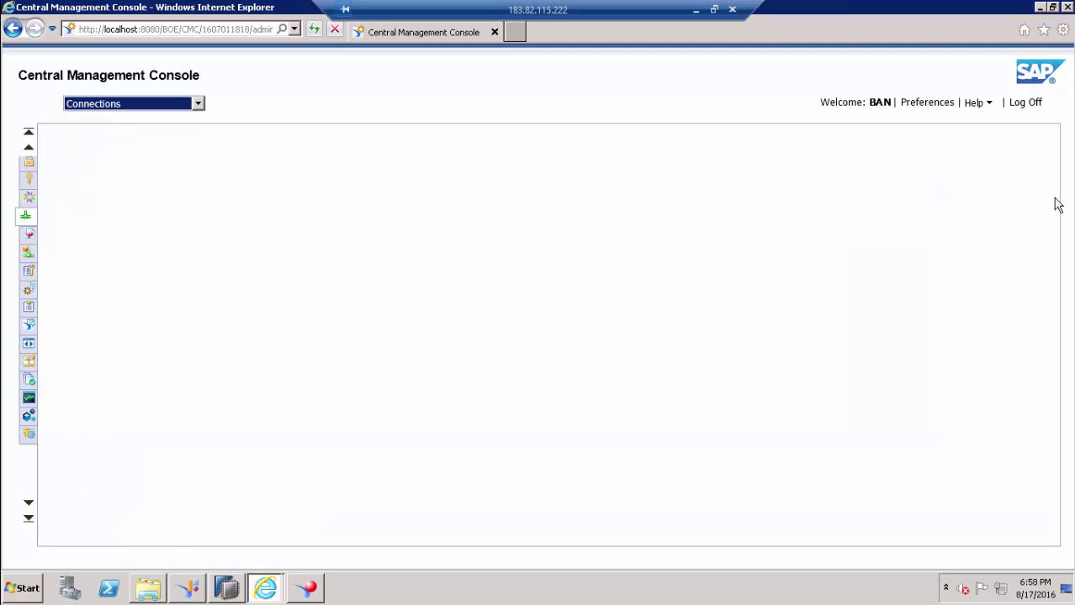
left_click_drag(1047, 248, 1056, 435)
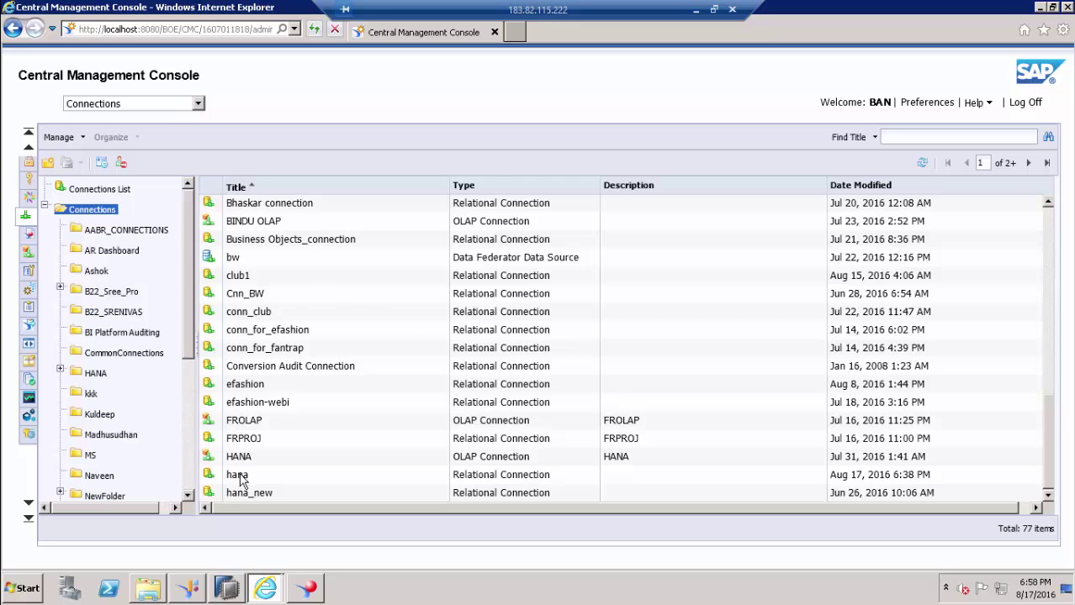
right_click(239, 477)
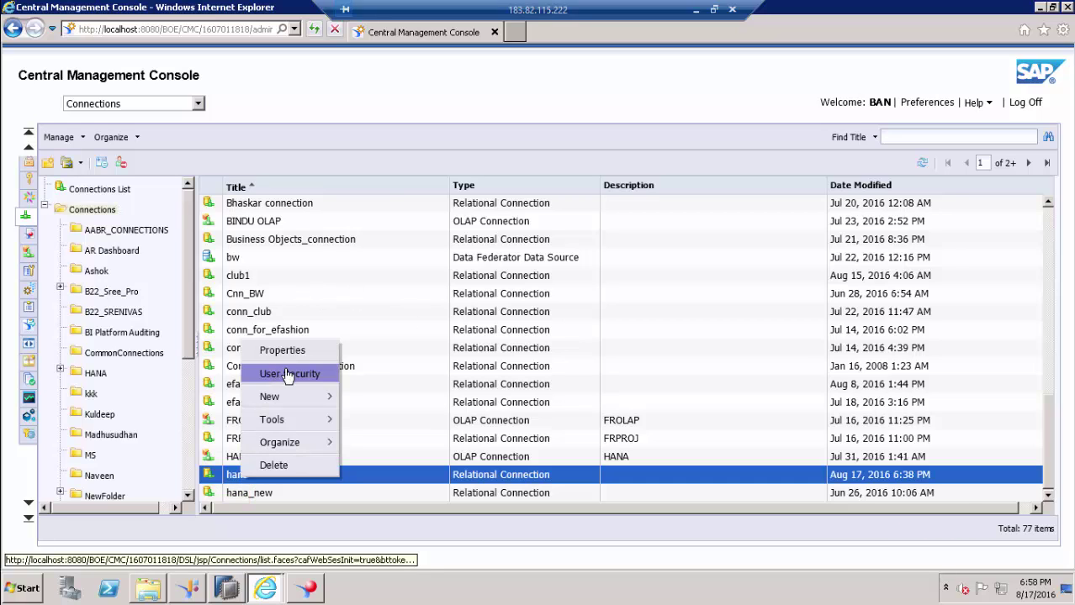
left_click(289, 374)
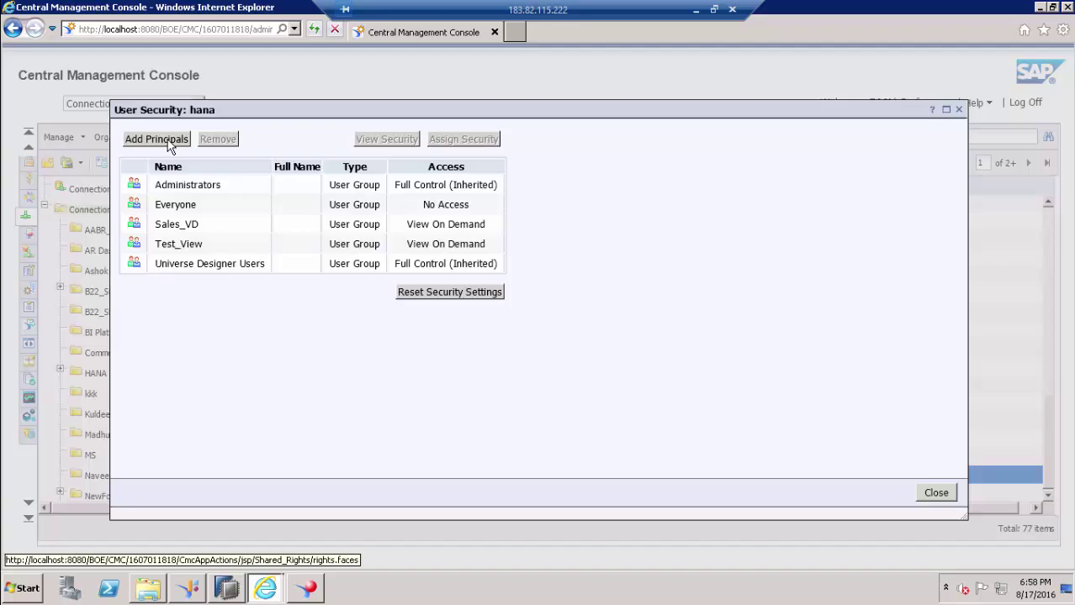
Add the US_VD group as a principal on the hana connection
left_click(156, 140)
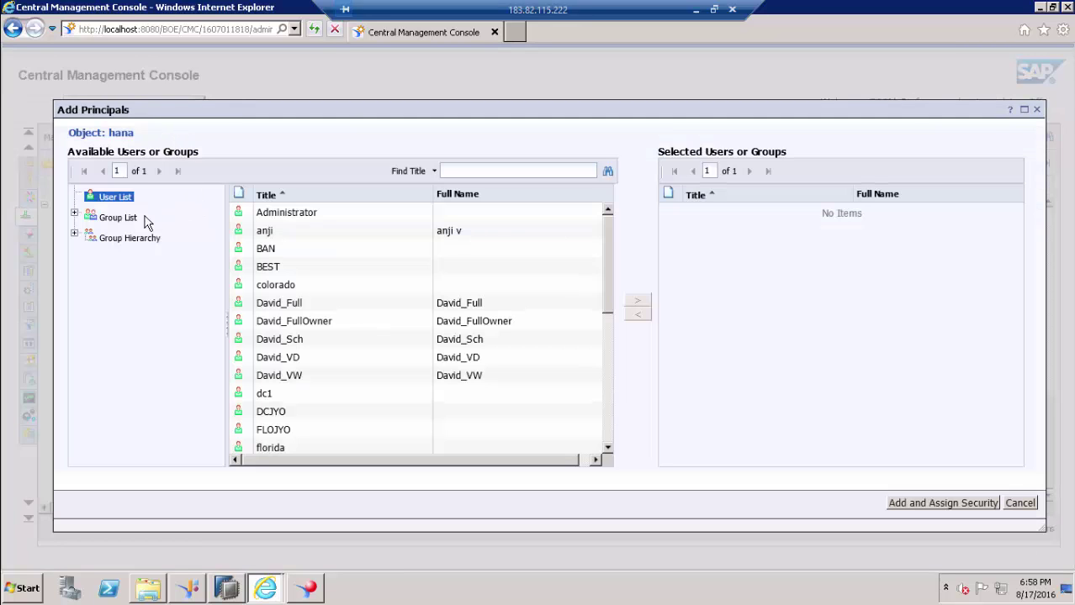
left_click(119, 218)
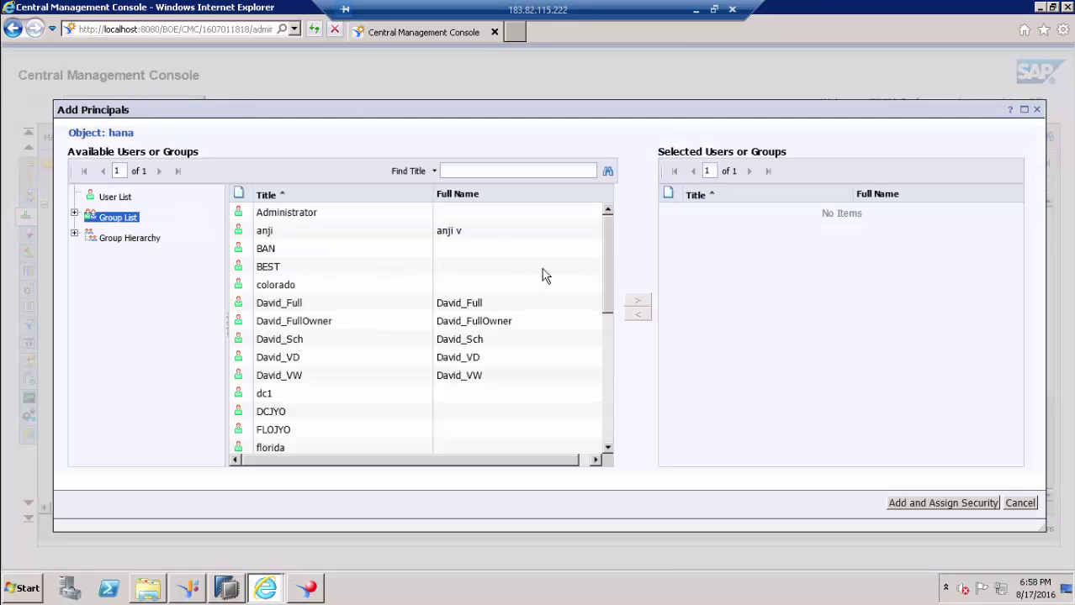
left_click_drag(612, 329, 609, 446)
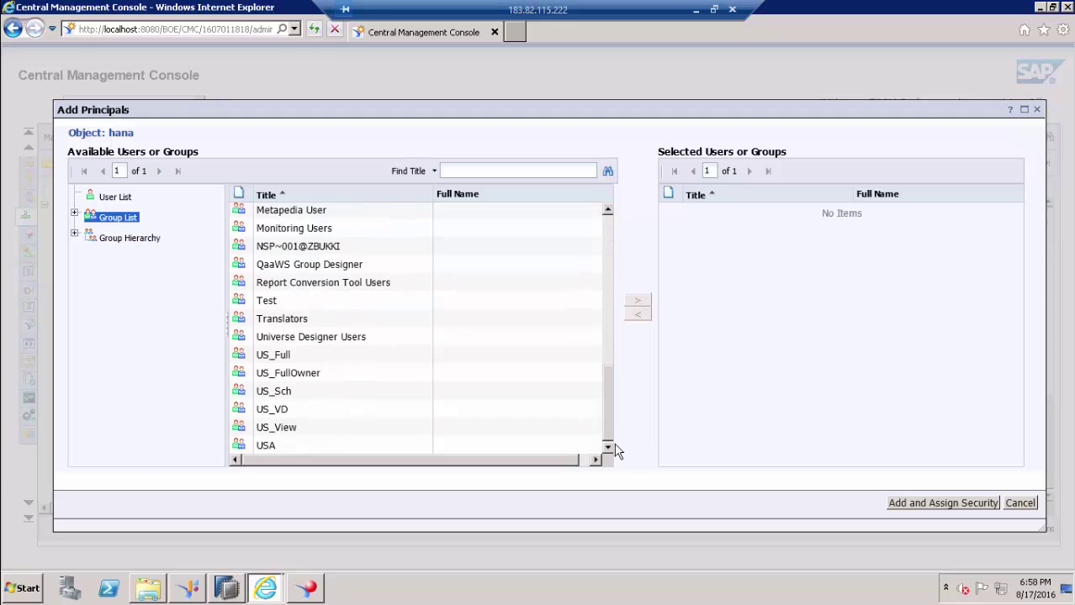
left_click(273, 412)
left_click(637, 301)
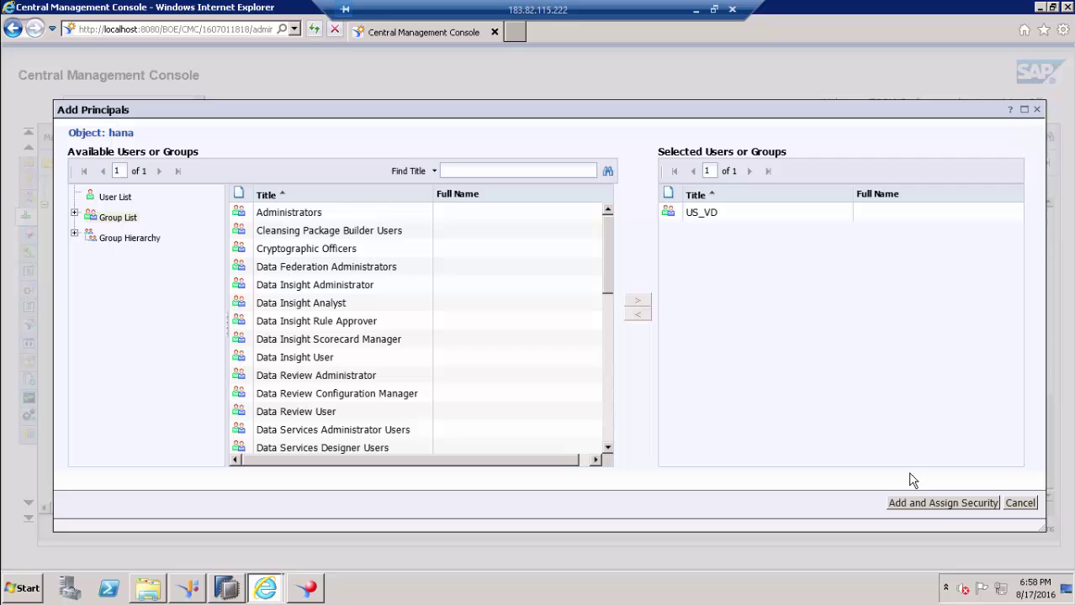
left_click(940, 502)
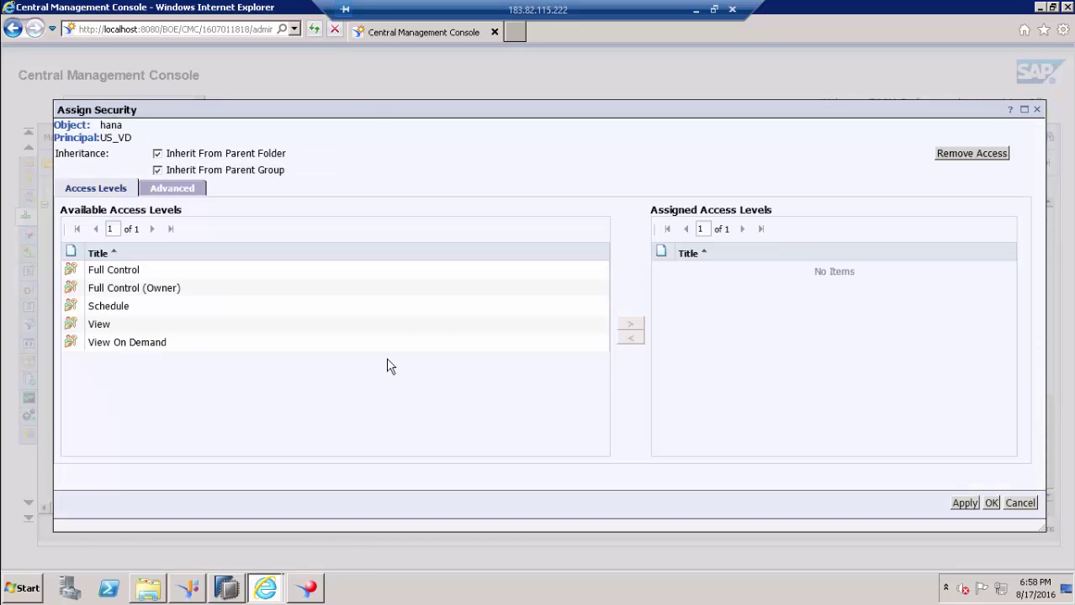
Grant US_VD the View On Demand access level on hana and return to BI launch pad
left_click(387, 343)
left_click(629, 325)
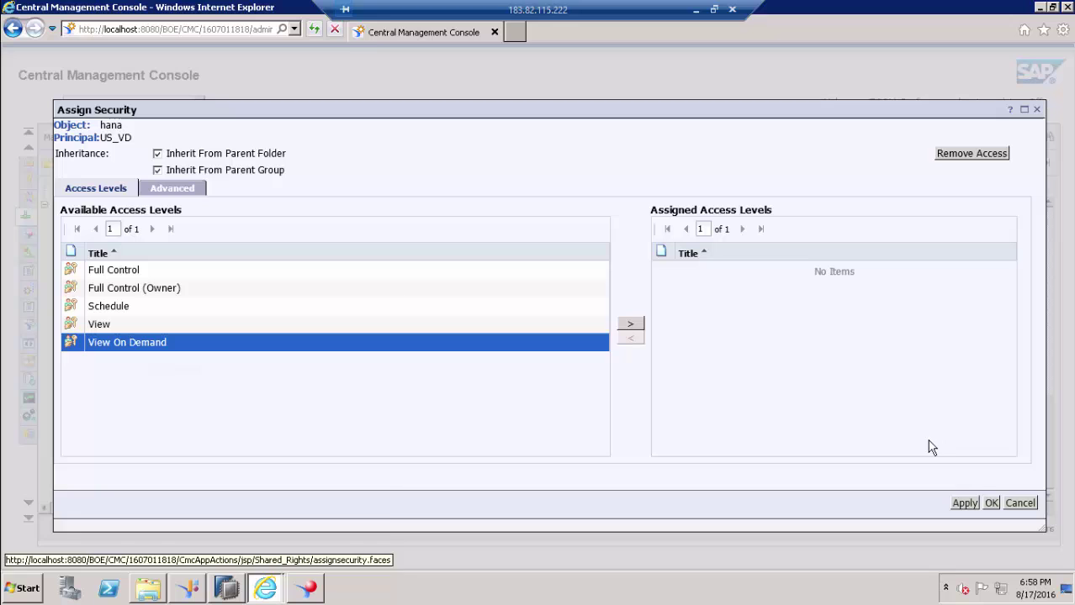
left_click(990, 503)
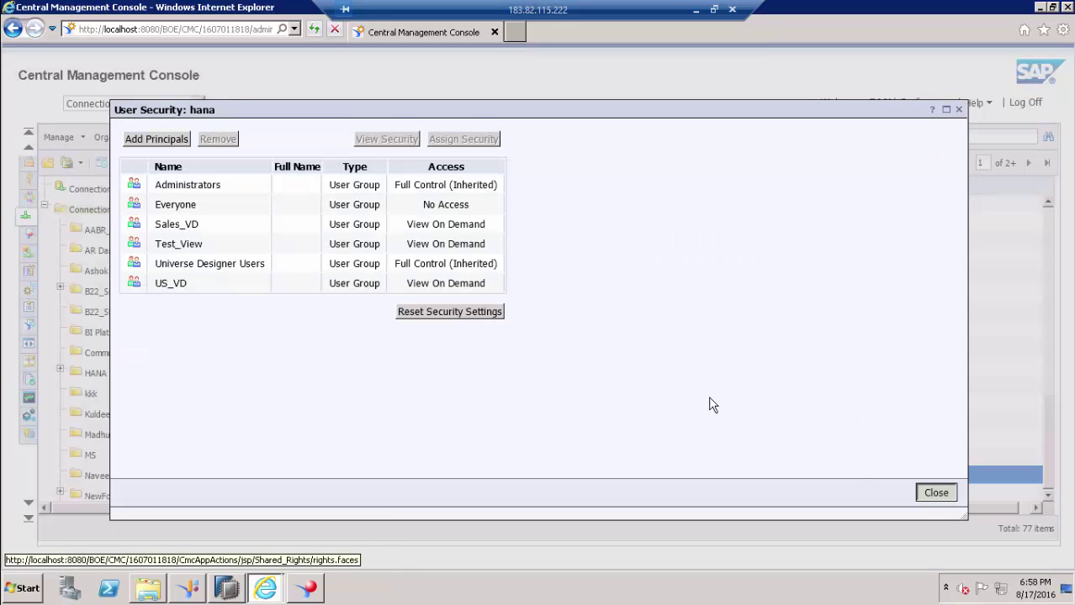
left_click(936, 492)
key("alt+Tab")
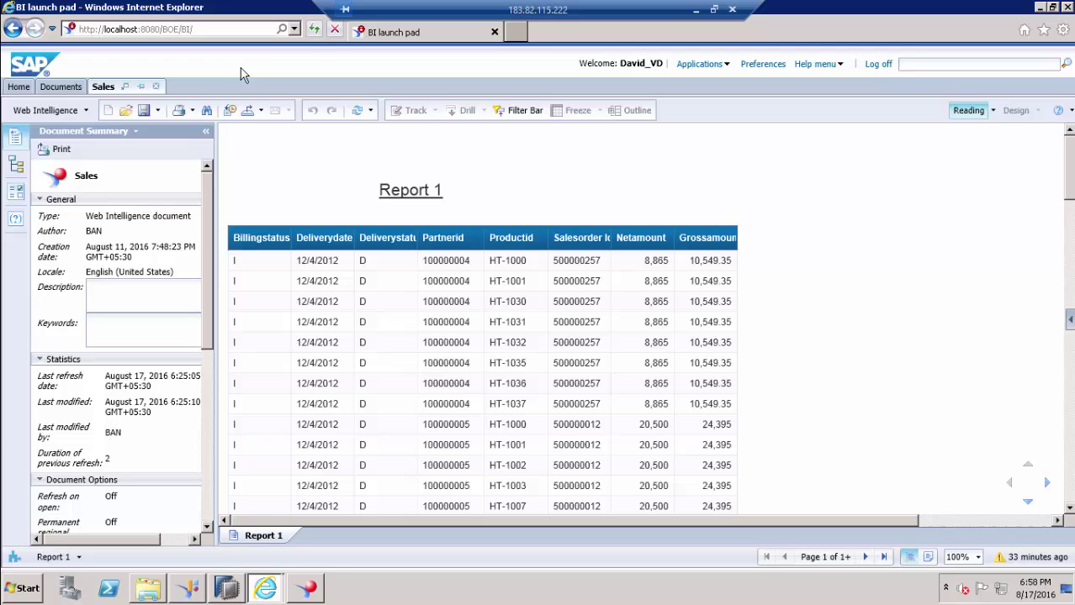
Reload BI launch pad, open the Sales report and refresh it (last refresh August 17, 2016 6:58:45)
left_click(313, 28)
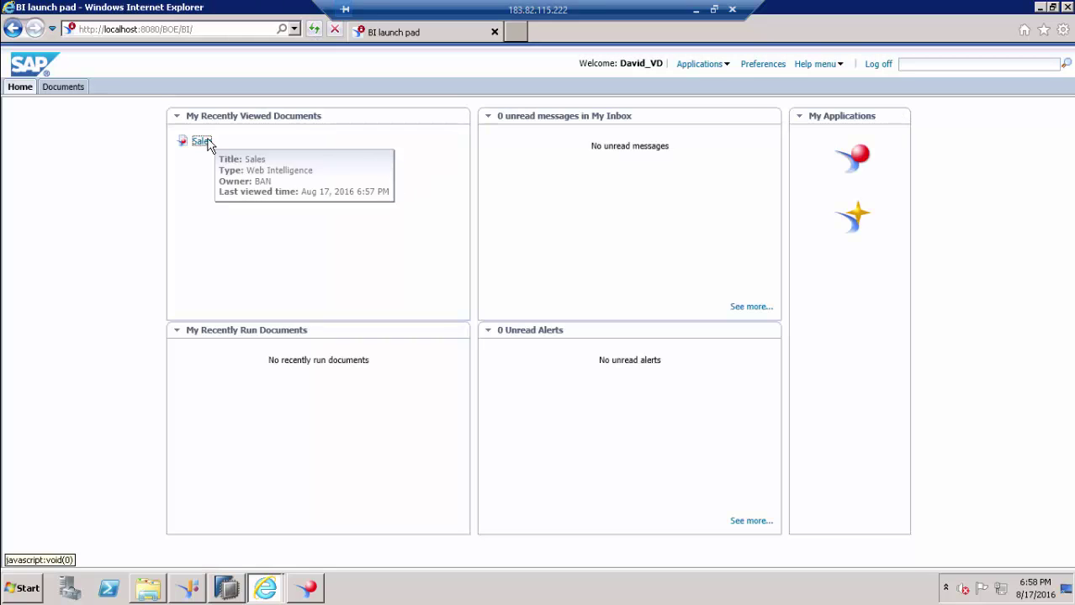
left_click(206, 144)
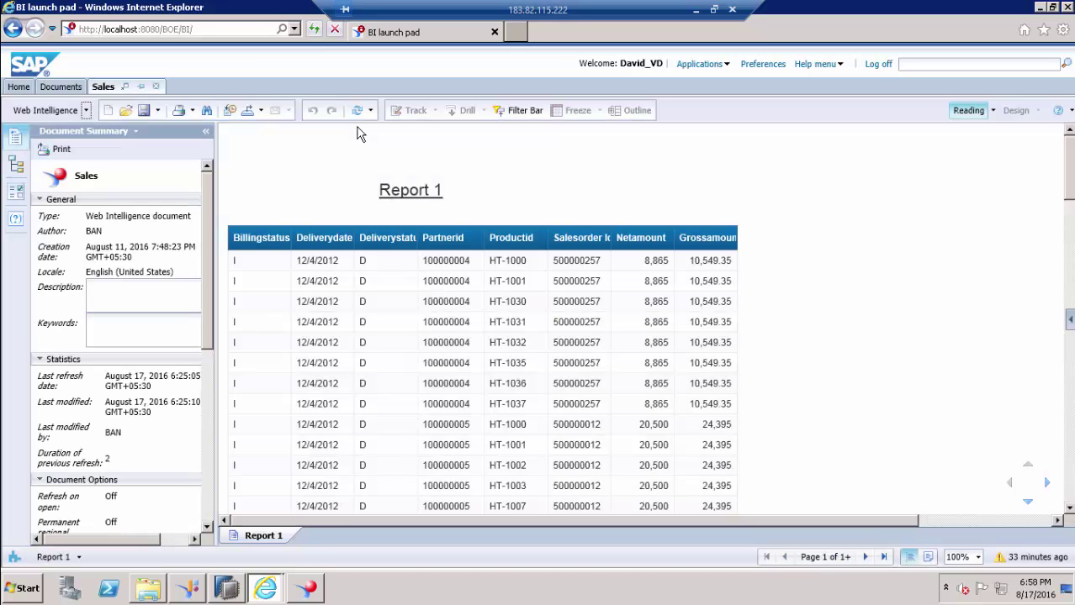
left_click(355, 114)
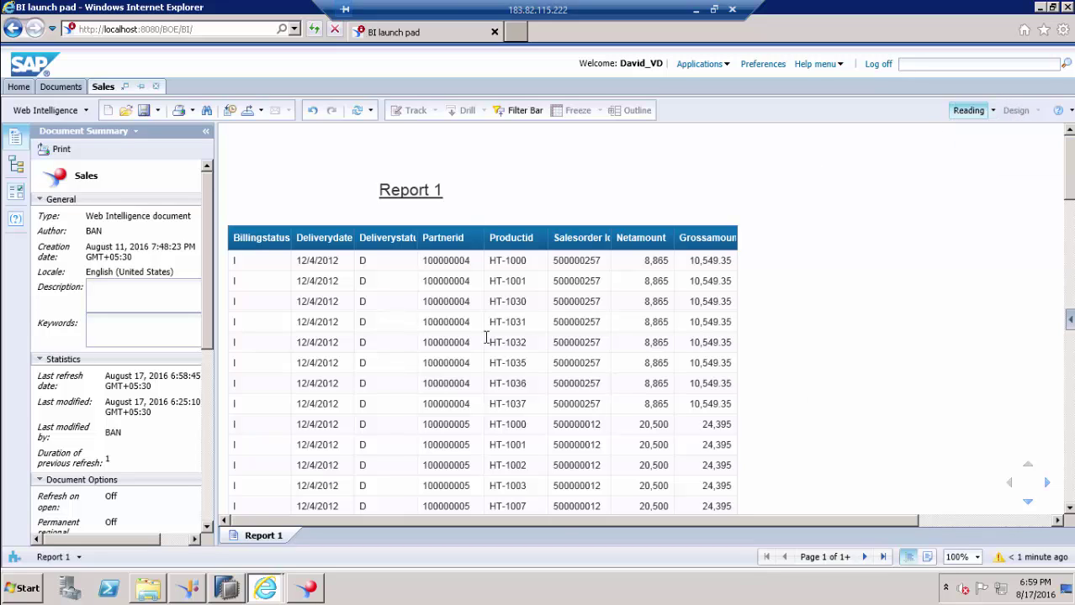
mouse_move(1070, 179)
left_mouse_down()
mouse_move(1069, 502)
mouse_move(1071, 160)
left_mouse_up()
left_click(357, 112)
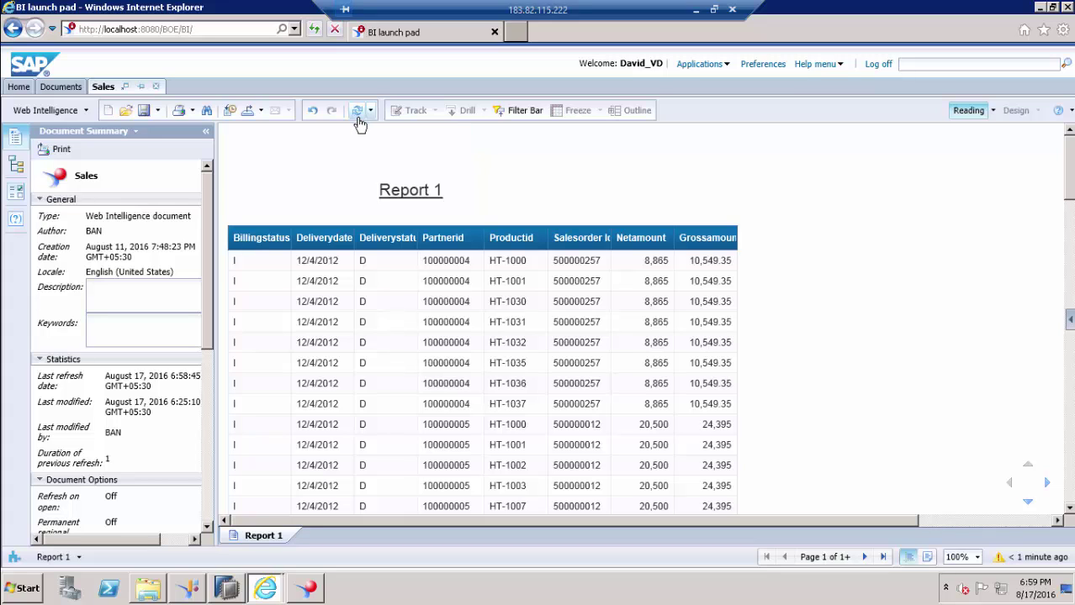